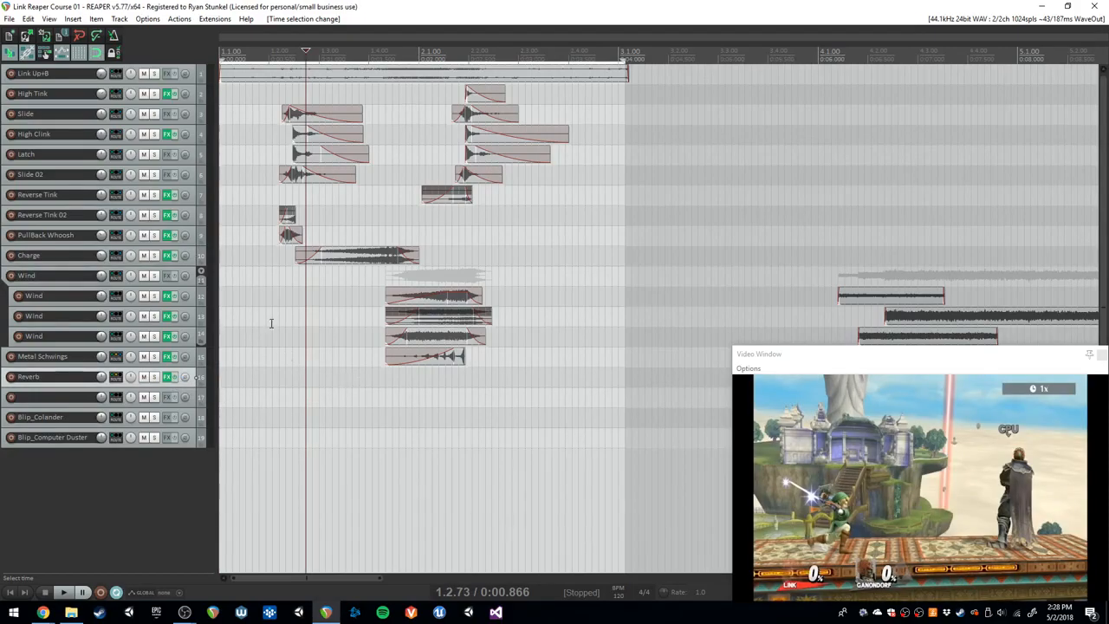
# - Play the full sequence from the project start, and stop playback
pyautogui.press('Home')
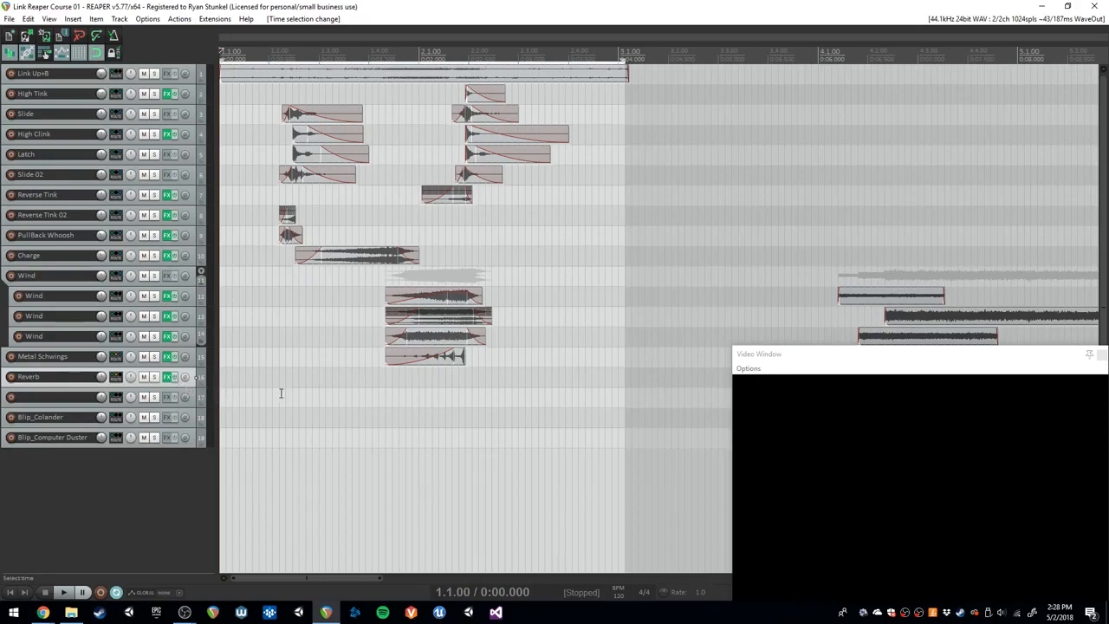
pyautogui.press('space')
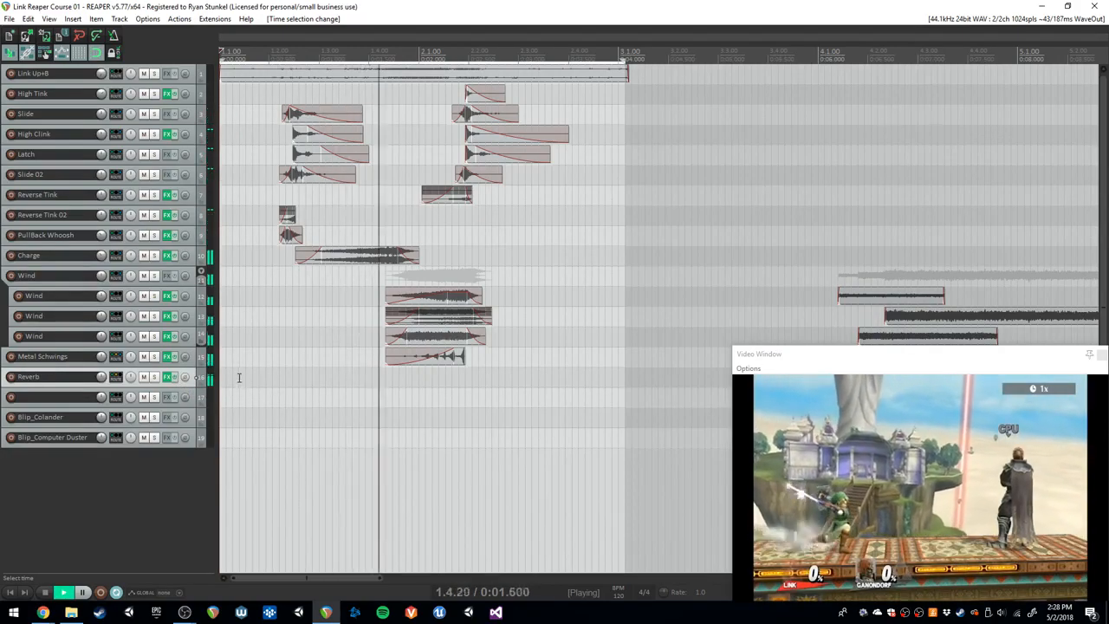
pyautogui.press('space')
# - Solo the Metal Schwings track and inspect its routing for sends and receives
pyautogui.click(155, 356)
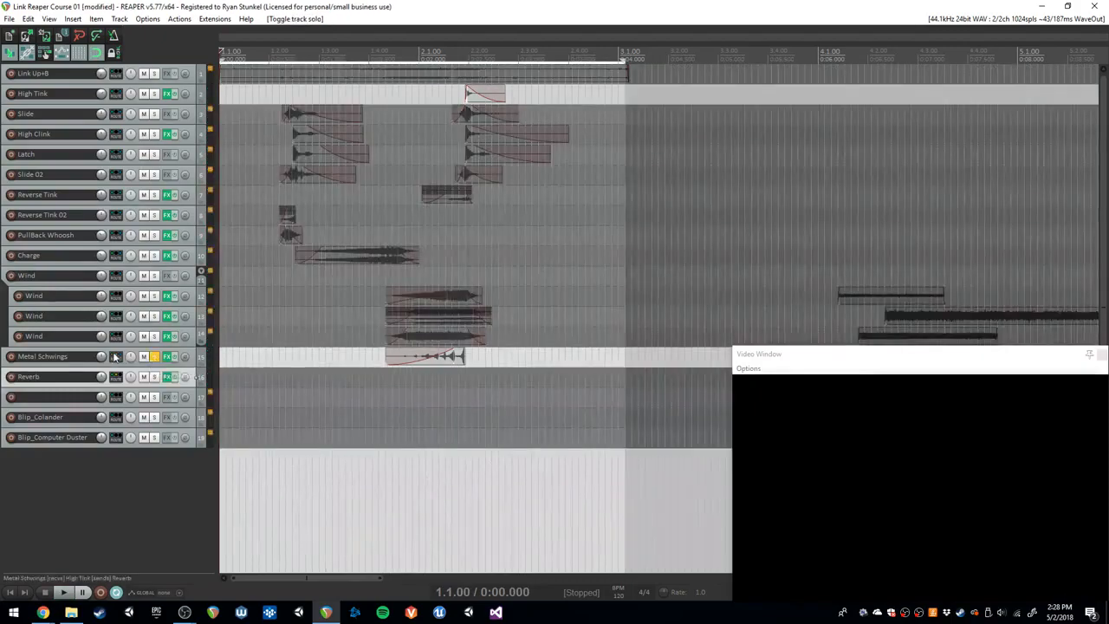
pyautogui.click(184, 356)
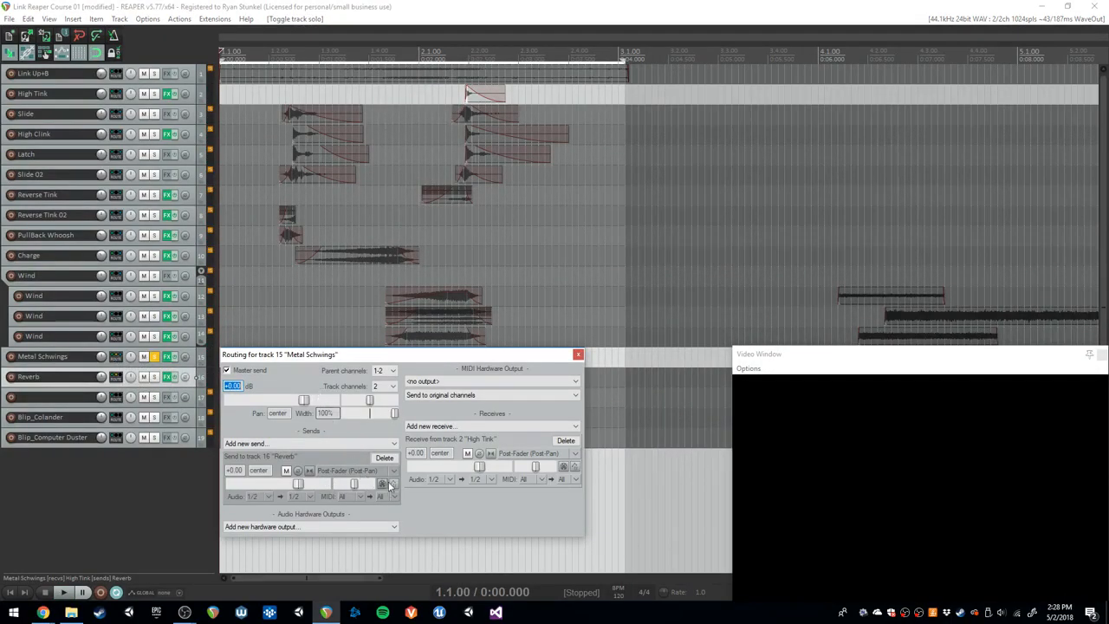
pyautogui.click(578, 354)
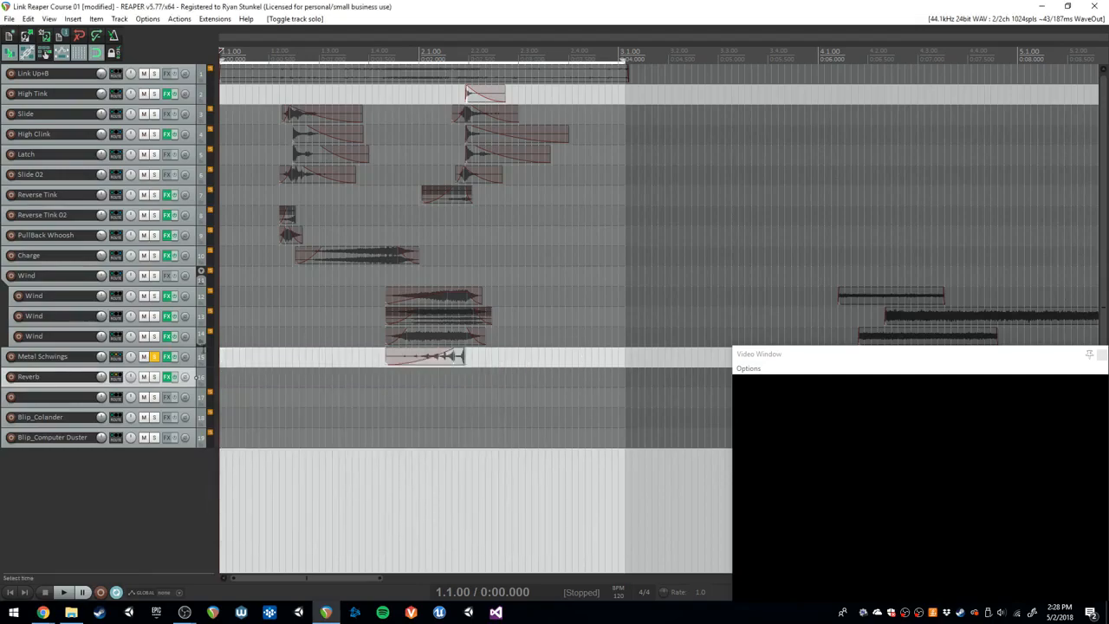
# - In the mixer, replace the High Tink track's send to Metal Schwings with a send to the Reverb track
pyautogui.hotkey('ctrl', 'm')
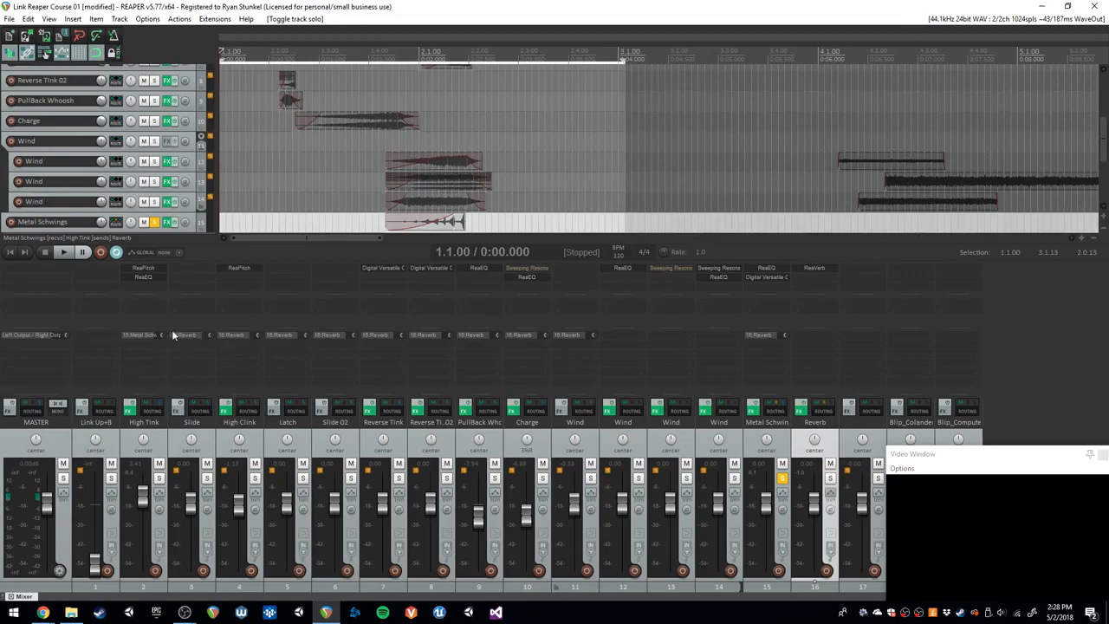
pyautogui.rightClick(145, 336)
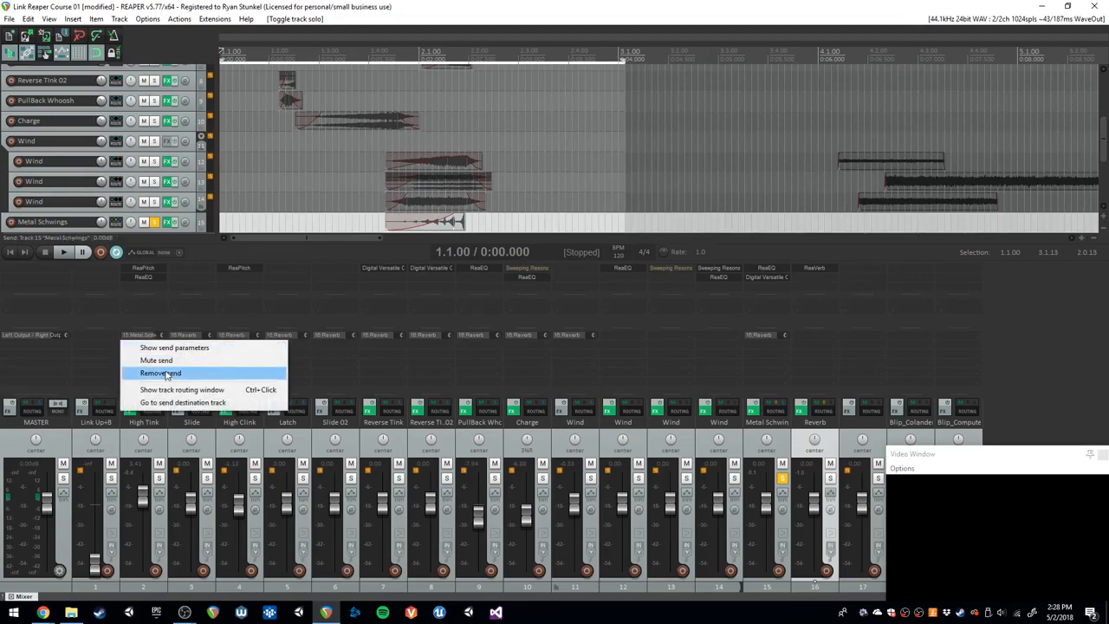
pyautogui.click(167, 374)
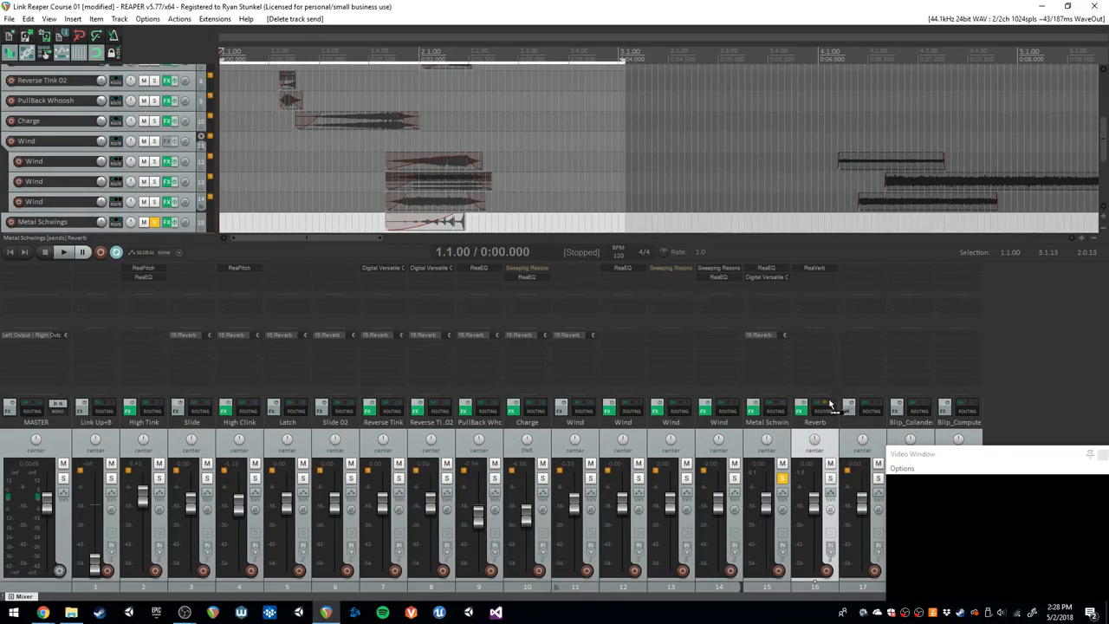
pyautogui.moveTo(831, 404); pyautogui.dragTo(825, 405)
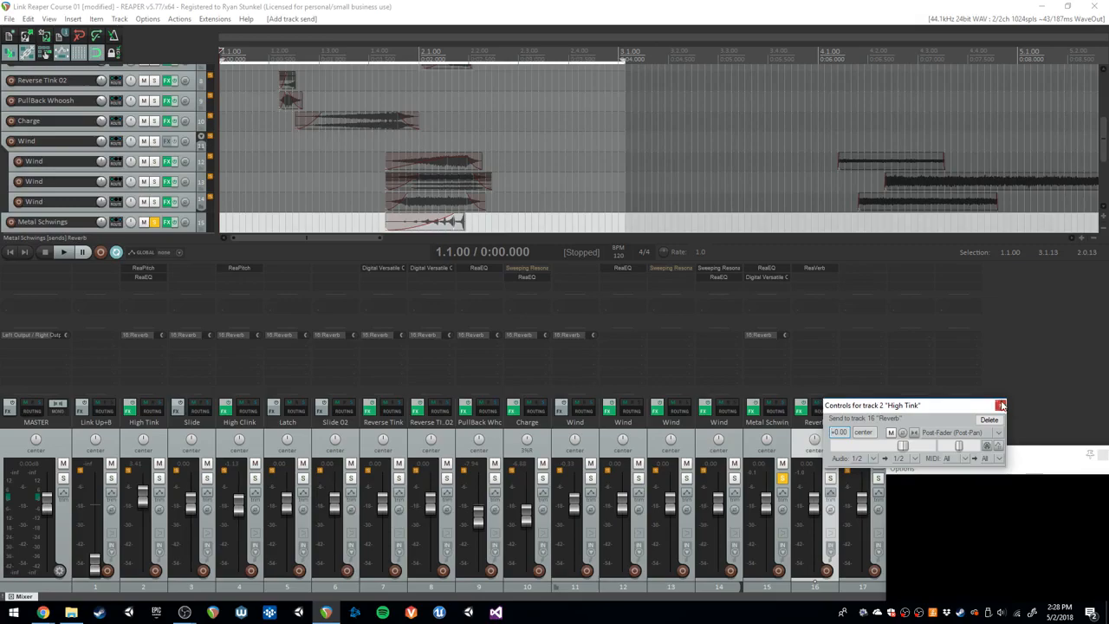
pyautogui.click(1003, 405)
# - Hide the mixer, unsolo Metal Schwings, and play the mix from the start
pyautogui.click(505, 187)
pyautogui.hotkey('ctrl', 'm')
pyautogui.press('w')
pyautogui.press('space')
pyautogui.click(155, 356)
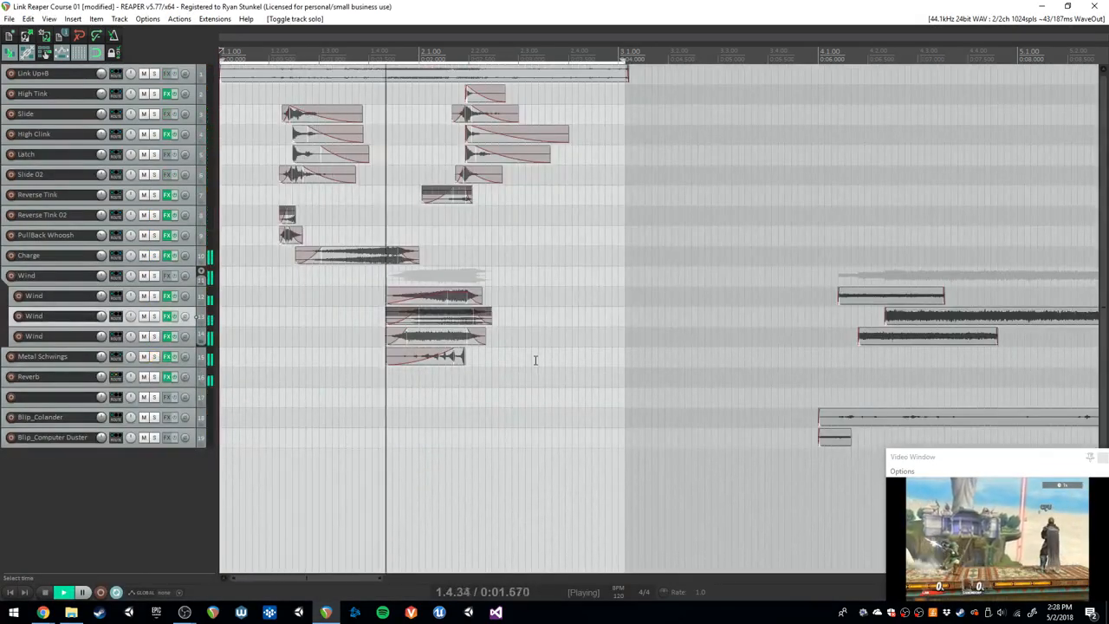
pyautogui.press('space')
# - Enlarge the video window and inspect the High Tink track's routing with its Reverb send
pyautogui.moveTo(888, 456); pyautogui.dragTo(715, 367)
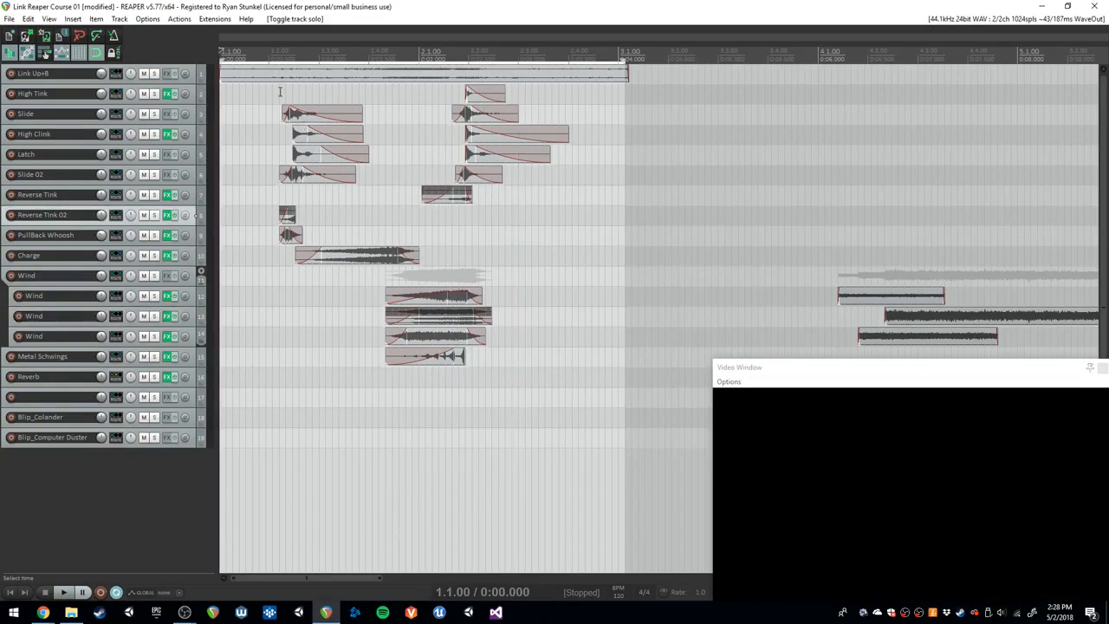
pyautogui.moveTo(274, 91); pyautogui.dragTo(156, 96)
pyautogui.click(122, 95)
pyautogui.moveTo(309, 97); pyautogui.dragTo(583, 134)
pyautogui.moveTo(558, 260); pyautogui.dragTo(560, 261)
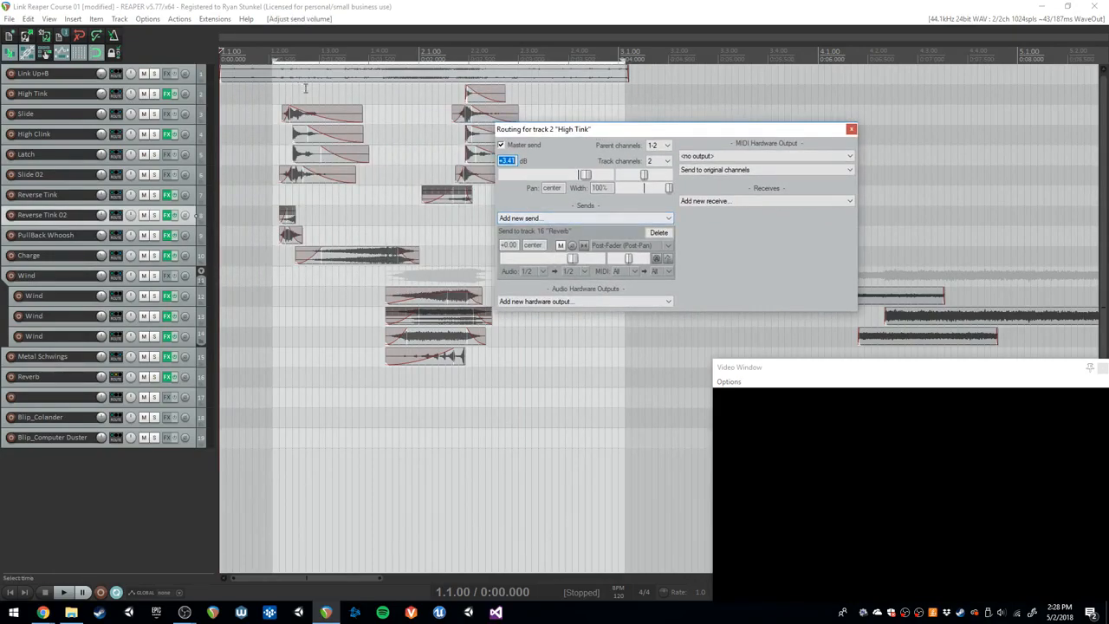
# - Solo High Tink, audition it from just before its clip at 2.1.67, and inspect its effects chain
pyautogui.click(452, 94)
pyautogui.click(153, 95)
pyautogui.press('space')
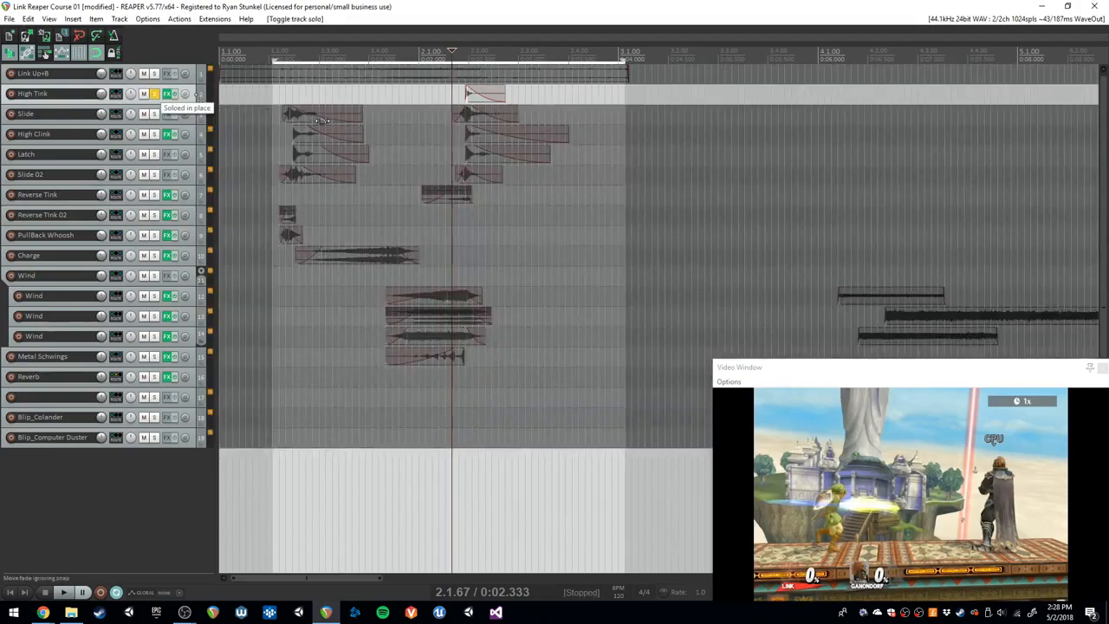
pyautogui.press('space')
pyautogui.click(167, 93)
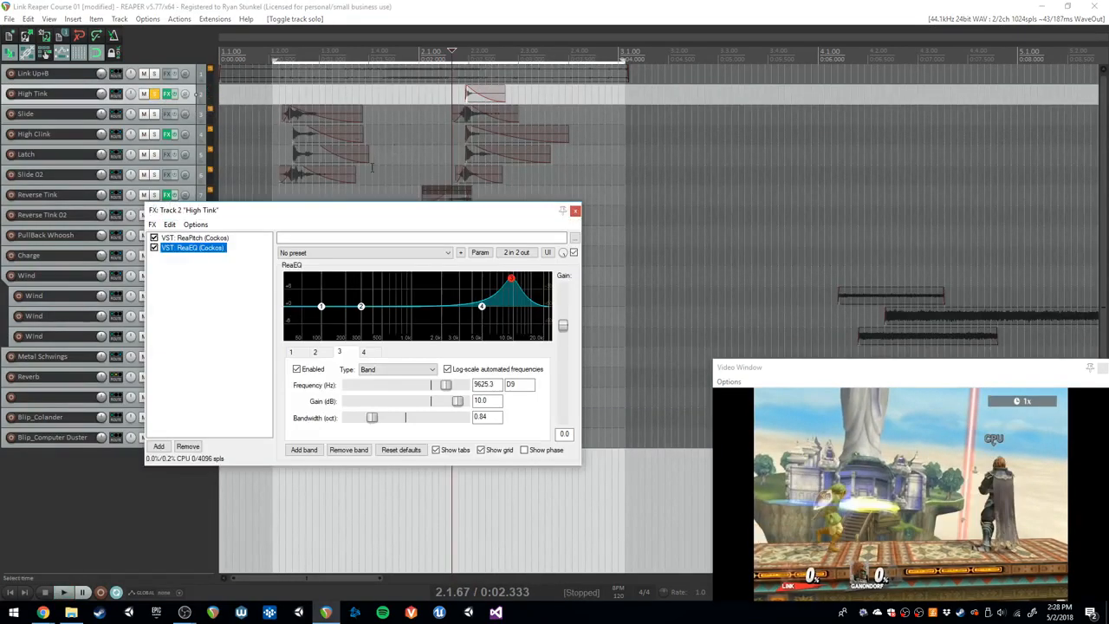
pyautogui.click(574, 211)
# - Lower High Tink's send to the Reverb track to about -16.95 dB and audition it
pyautogui.click(116, 73)
pyautogui.click(116, 93)
pyautogui.moveTo(397, 102); pyautogui.dragTo(742, 158)
pyautogui.moveTo(646, 279); pyautogui.dragTo(604, 282)
pyautogui.press('space')
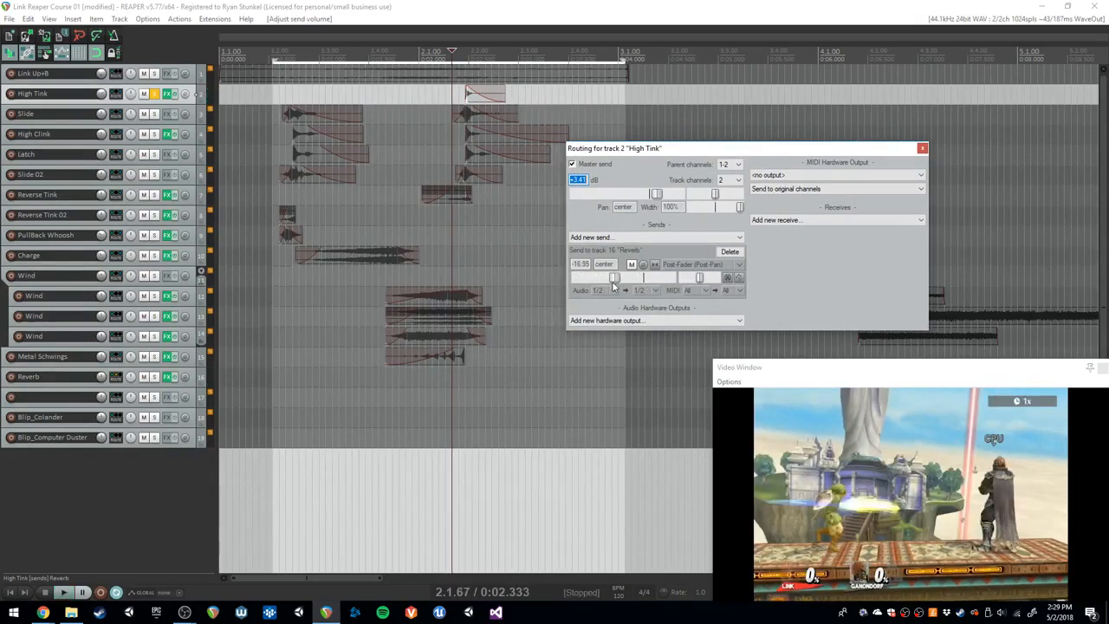
pyautogui.press('space')
# - Bring High Tink's Reverb send back to 0 dB and audition the soloed track repeatedly
pyautogui.moveTo(604, 283); pyautogui.dragTo(648, 279)
pyautogui.press('space')
pyautogui.press('space')
pyautogui.press('space')
pyautogui.press('space')
pyautogui.press('space')
pyautogui.press('space')
pyautogui.press('space')
pyautogui.press('space')
pyautogui.press('space')
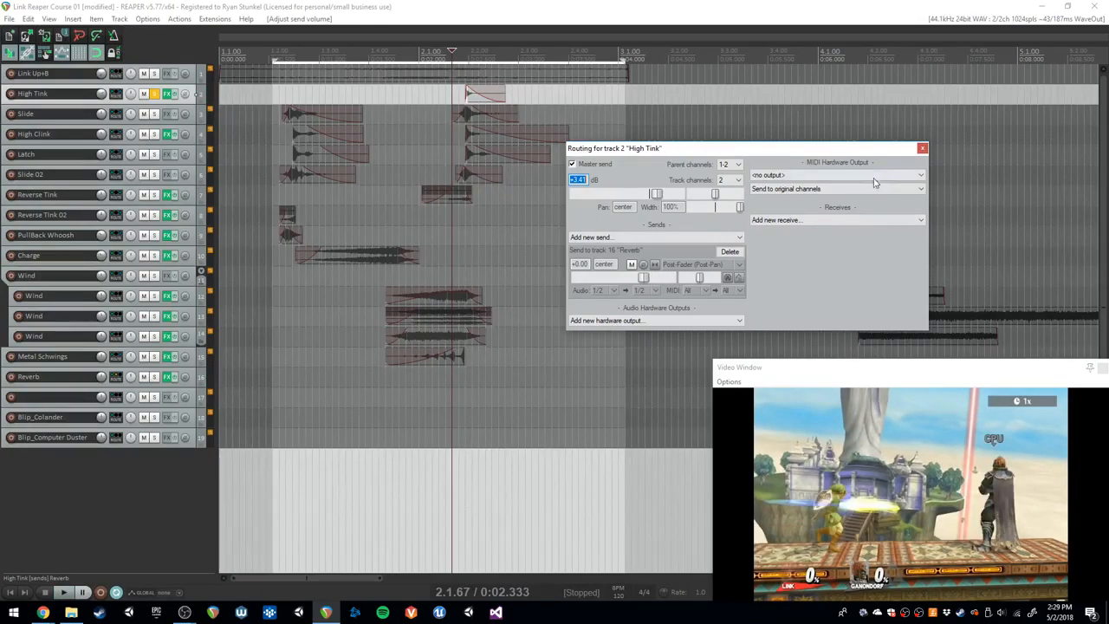
# - Close the routing window, unsolo High Tink, and set the time selection from 1.1.00 to 3.1.27
pyautogui.click(921, 148)
pyautogui.click(158, 95)
pyautogui.moveTo(632, 118); pyautogui.dragTo(222, 139)
# - Play the full mix with all tracks active, and return the cursor to the project start
pyautogui.press('space')
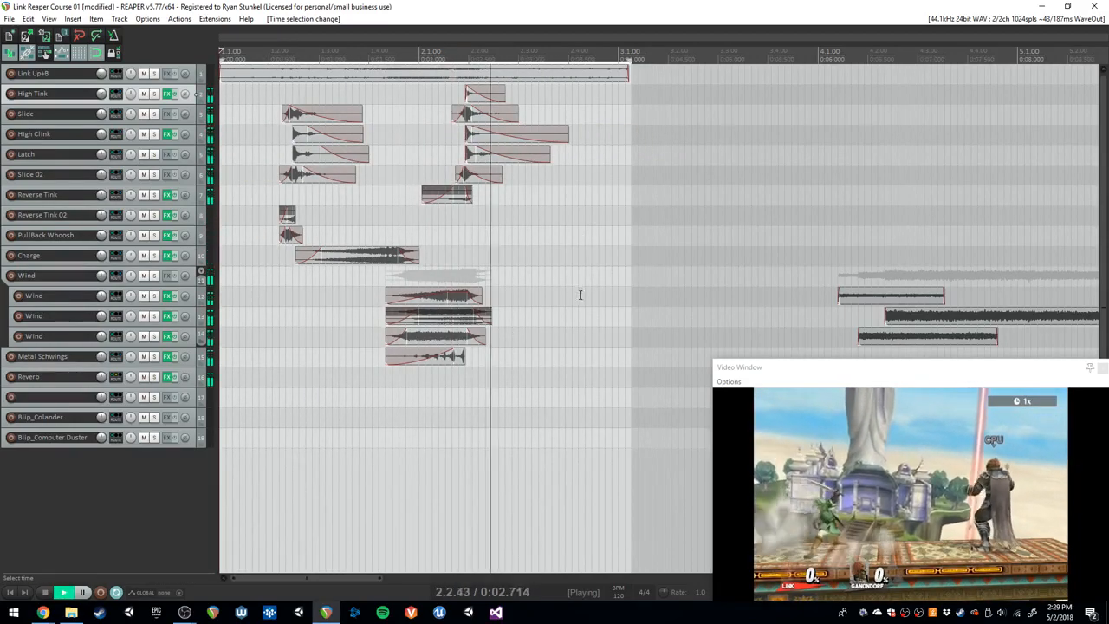
pyautogui.press('space')
pyautogui.click(519, 262)
pyautogui.press('w')
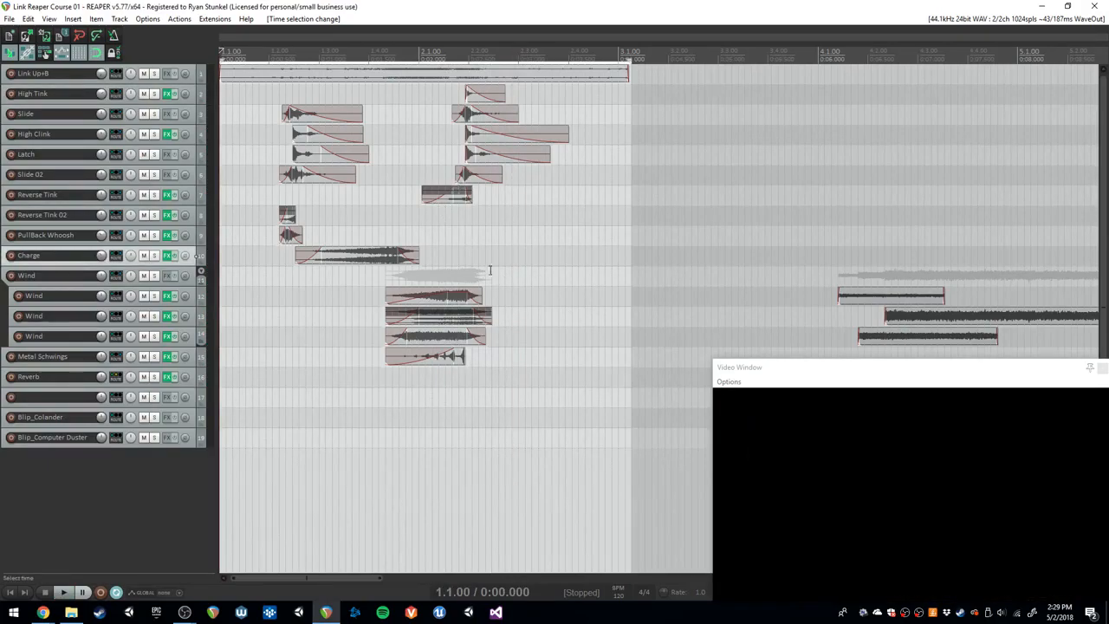
# - Show the mixer and play the mix from the start to check the master level for clipping
pyautogui.hotkey('ctrl', 'm')
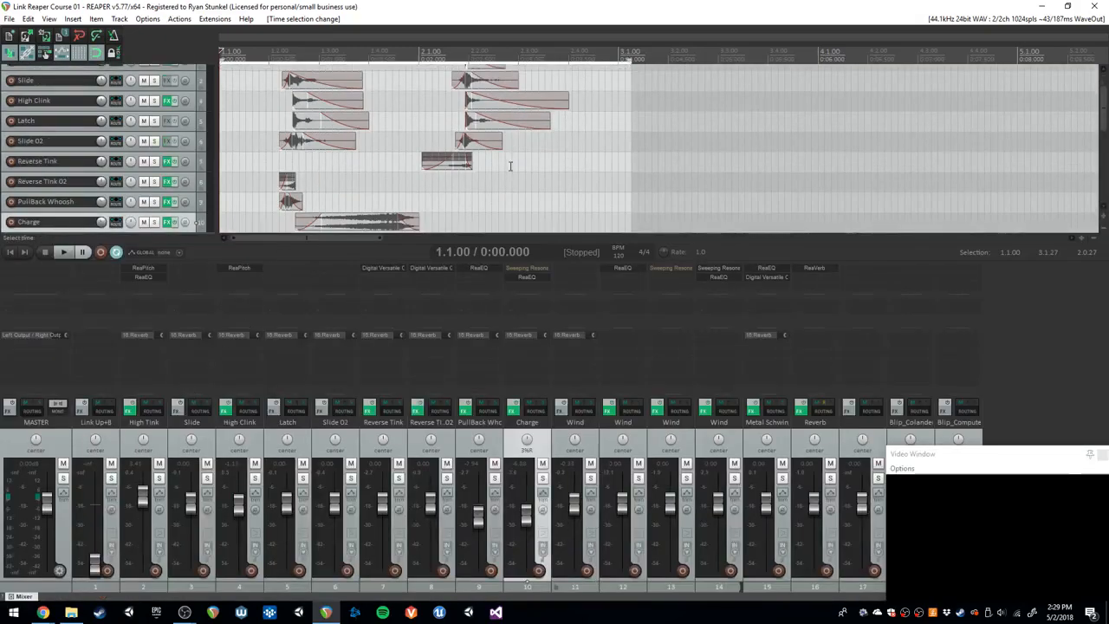
pyautogui.click(519, 184)
pyautogui.press('w')
pyautogui.press('space')
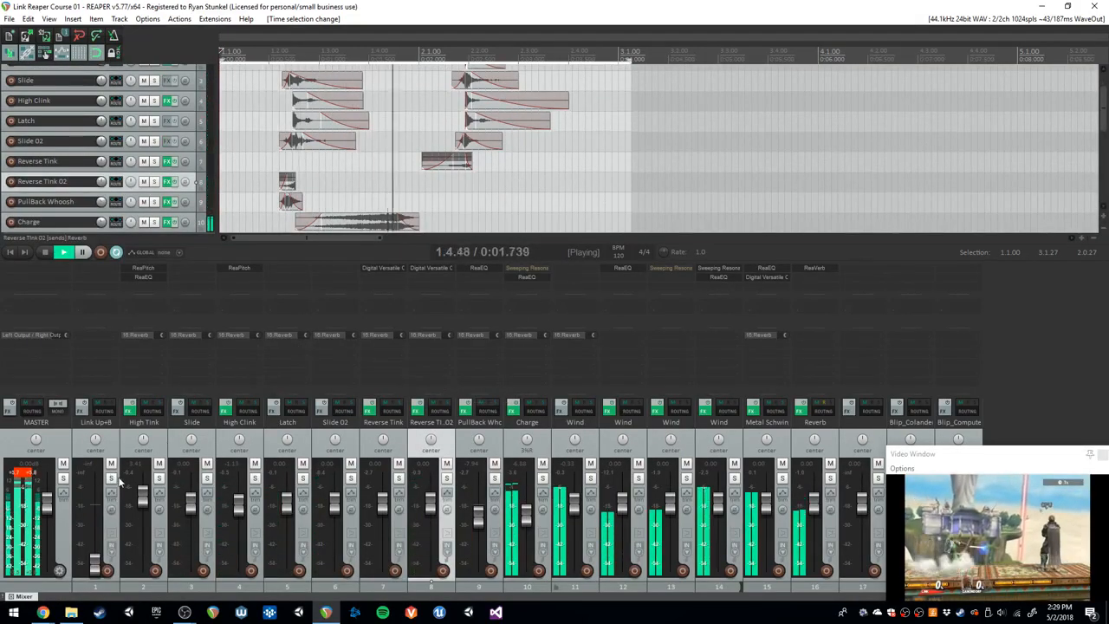
pyautogui.press('space')
# - Add the JS Master Limiter effect to the master track and move its window clear of the effects list
pyautogui.click(42, 266)
pyautogui.write('master')
pyautogui.doubleClick(533, 81)
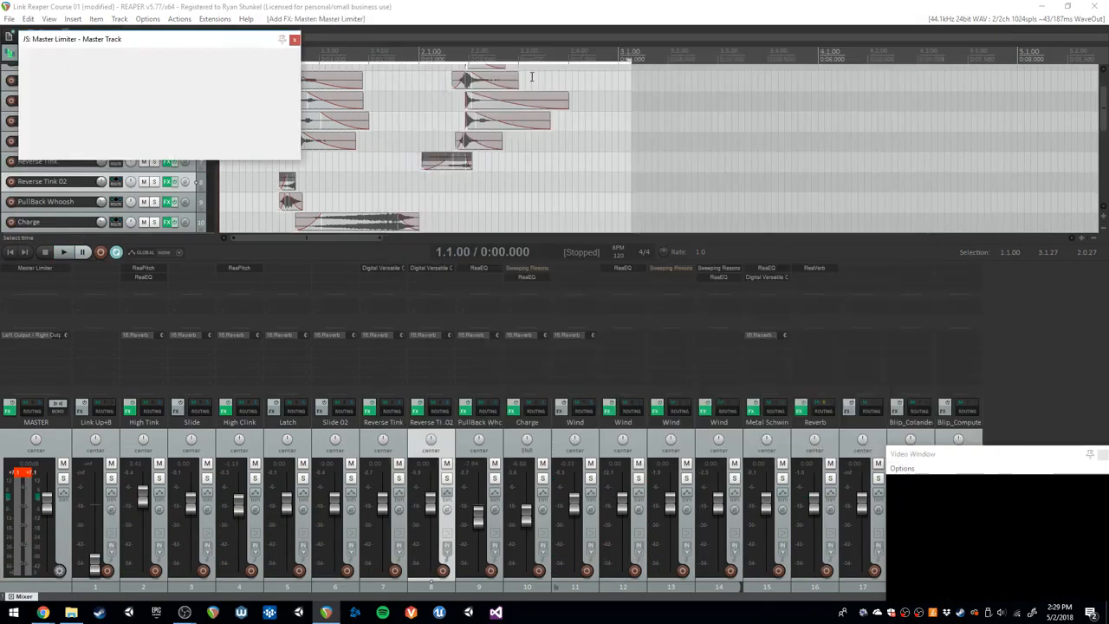
pyautogui.moveTo(195, 40); pyautogui.dragTo(562, 103)
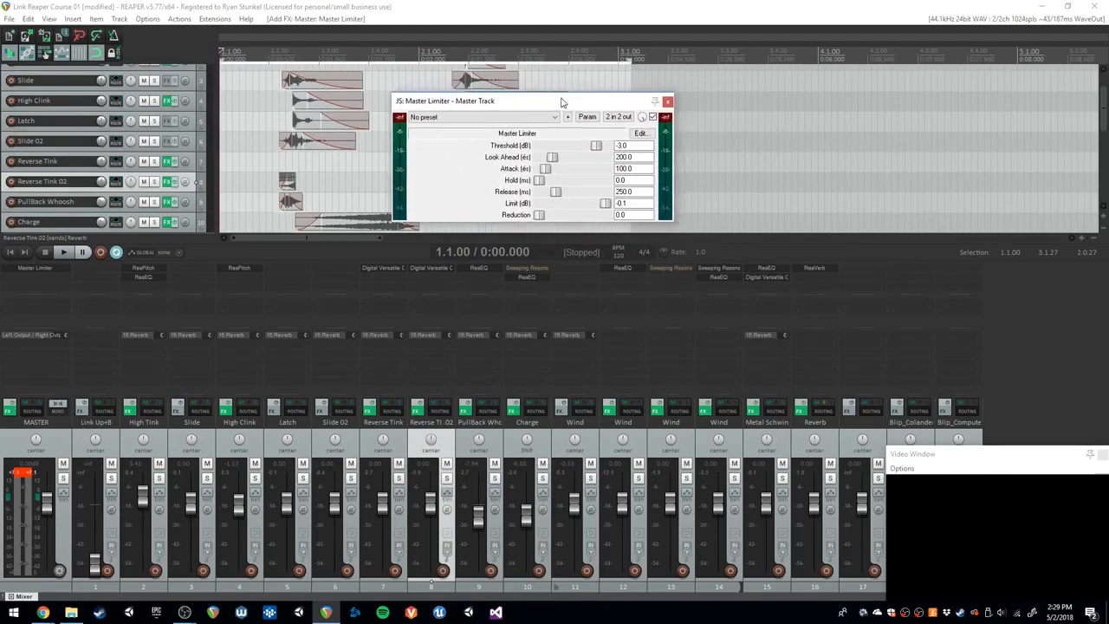
# - Play the mix twice while examining the limiter's reduction and the master output level
pyautogui.click(496, 78)
pyautogui.press('space')
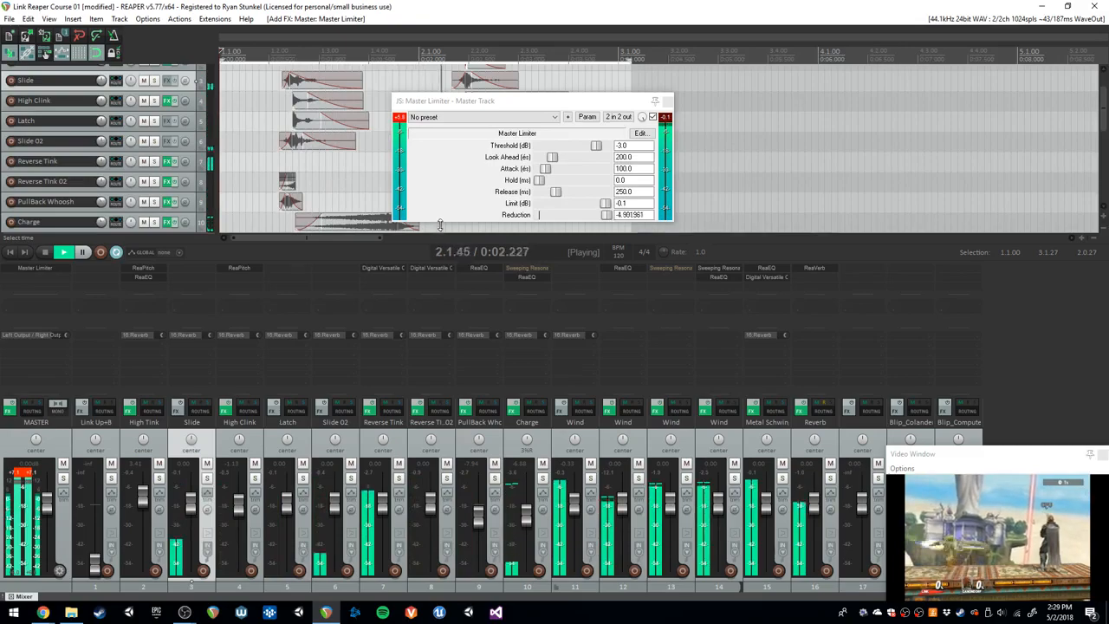
pyautogui.press('space')
pyautogui.press('space')
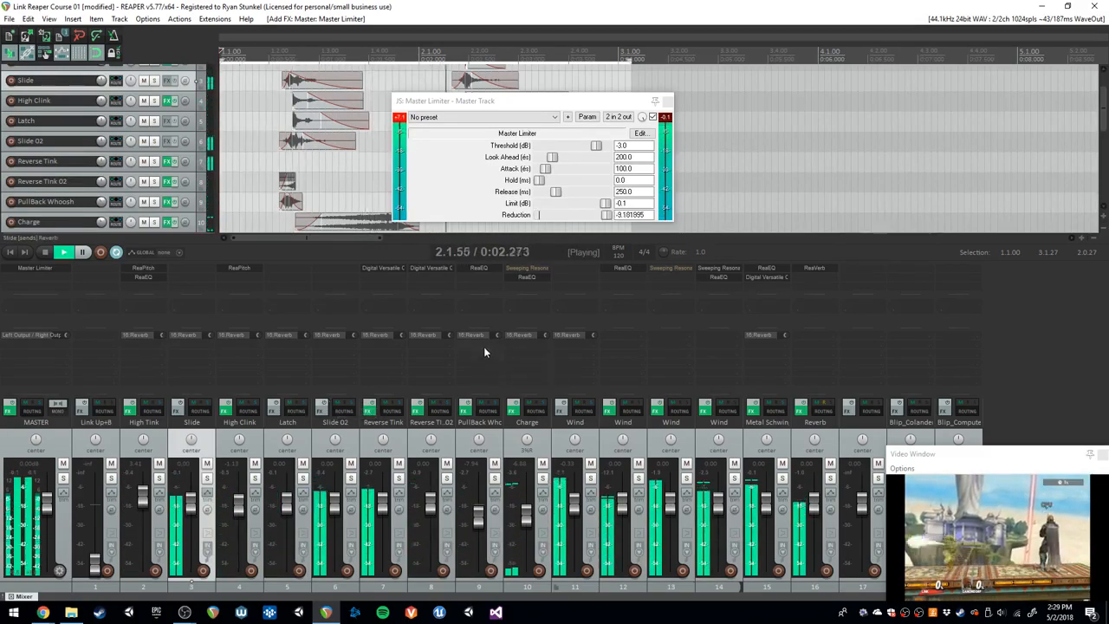
pyautogui.press('space')
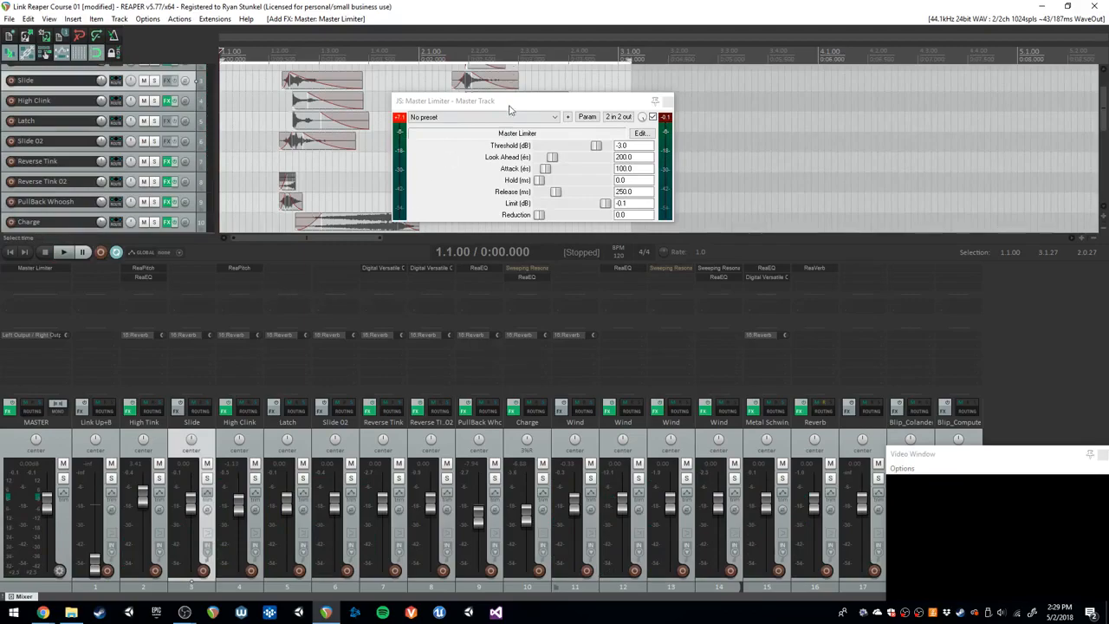
# - Close the Master Limiter window and the mixer, and return the cursor to the project start
pyautogui.moveTo(523, 105); pyautogui.dragTo(760, 96)
pyautogui.click(494, 163)
pyautogui.press('F7')
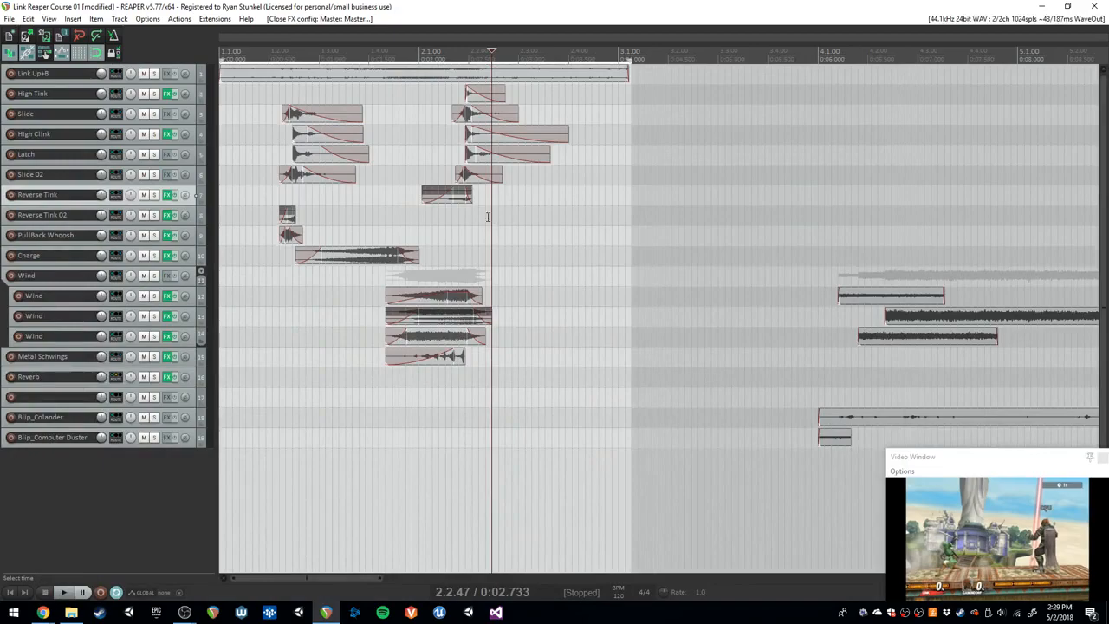
pyautogui.click(271, 88)
pyautogui.press('w')
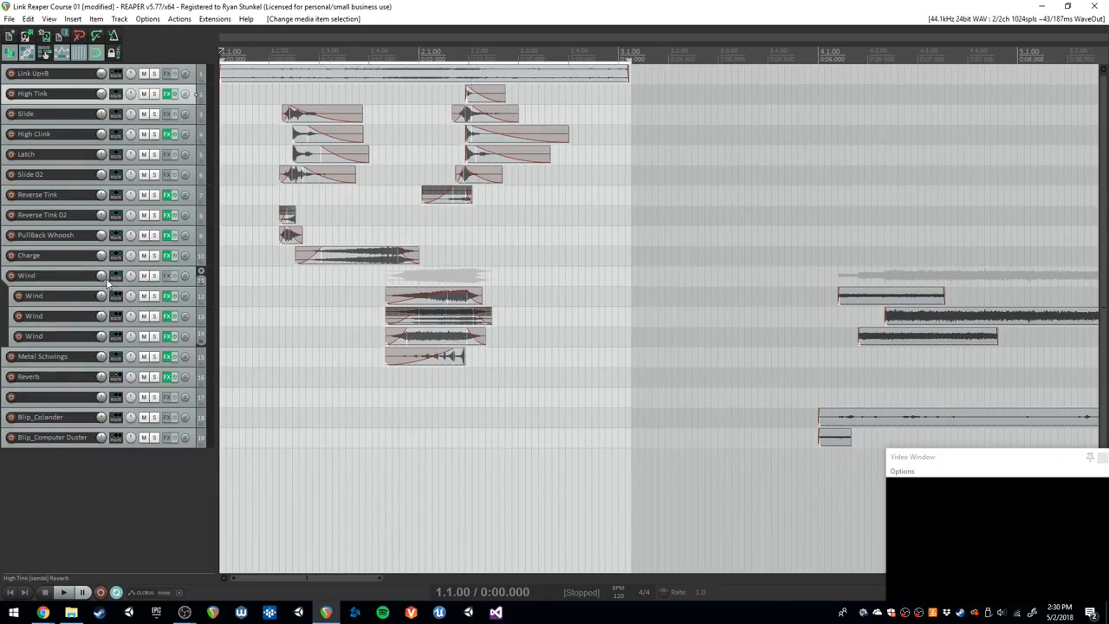
# - Lower the Wind parent track's volume to about -4.57 dB and audition the mix from 1.2.20
pyautogui.moveTo(102, 281)
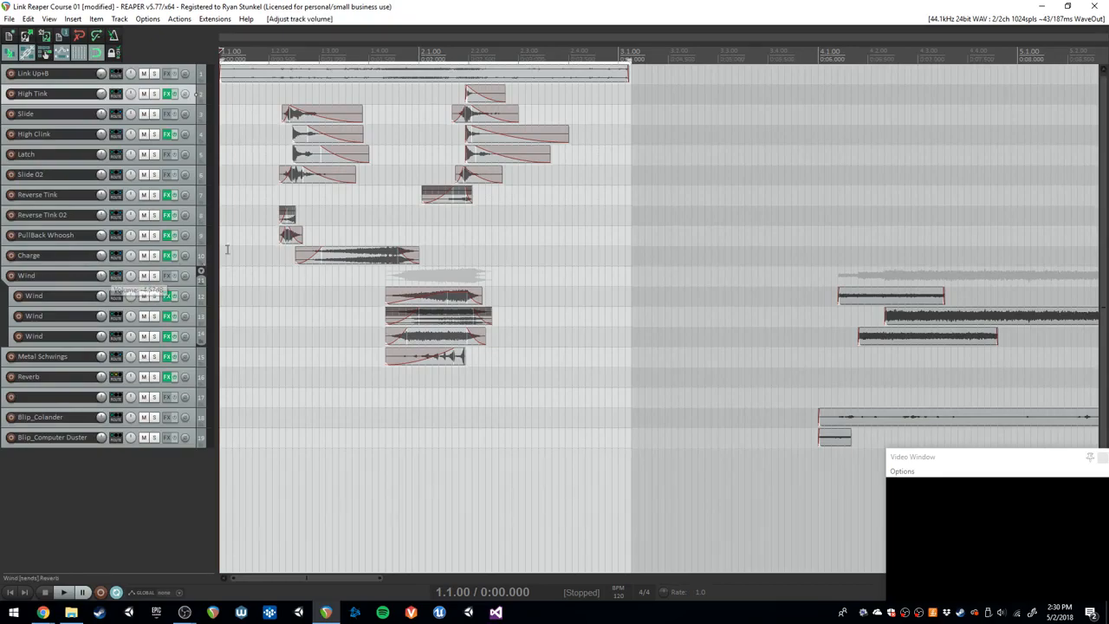
pyautogui.click(277, 154)
pyautogui.press('space')
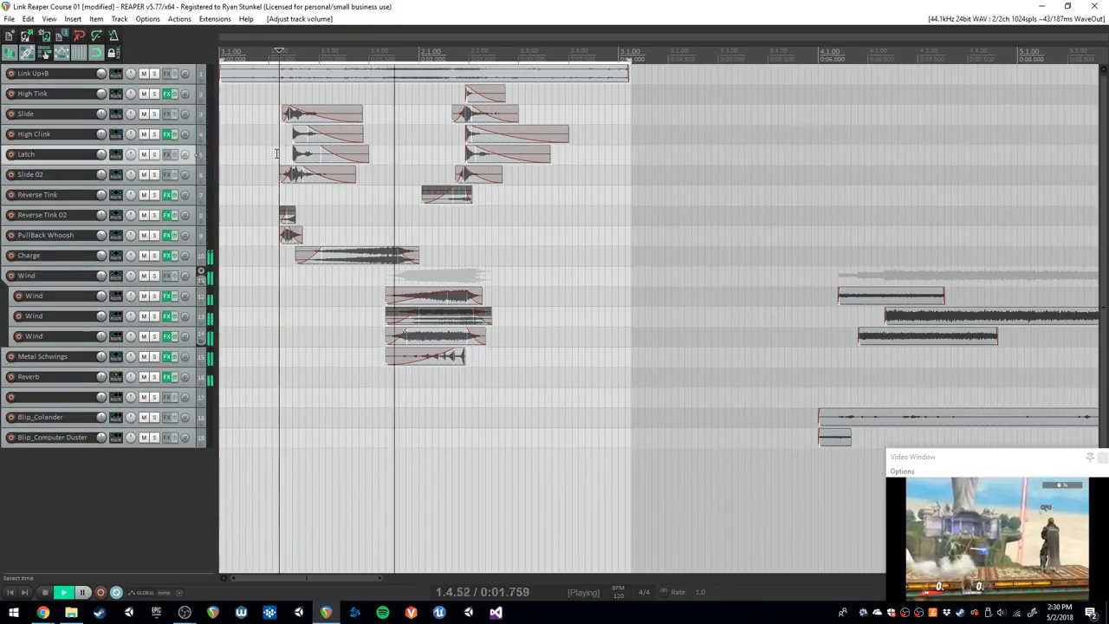
pyautogui.press('space')
pyautogui.press('space')
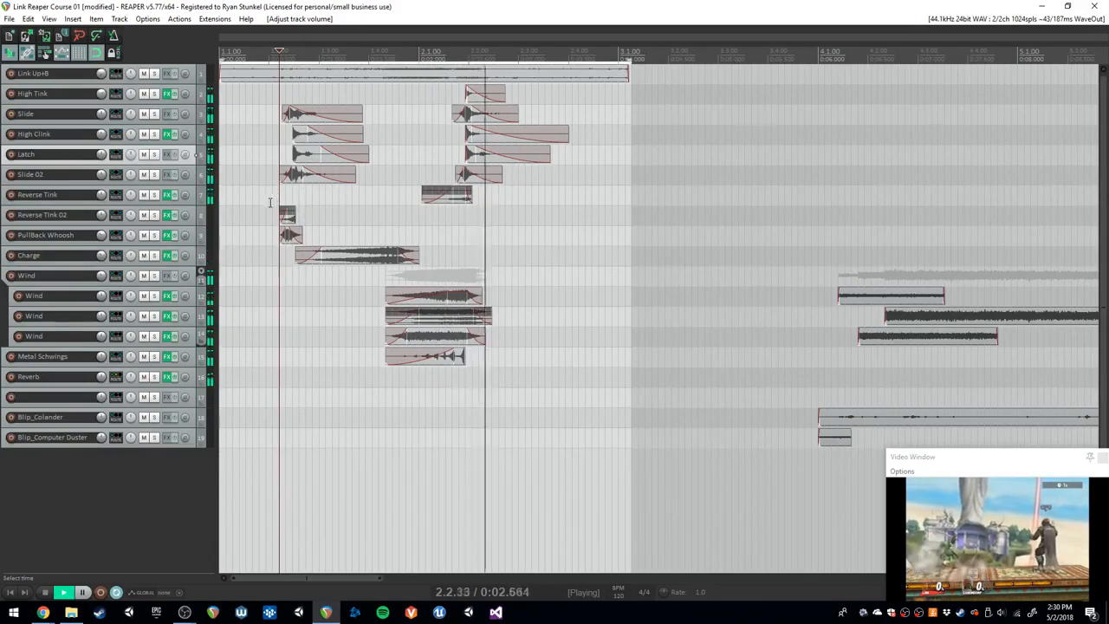
pyautogui.press('space')
pyautogui.moveTo(102, 276)
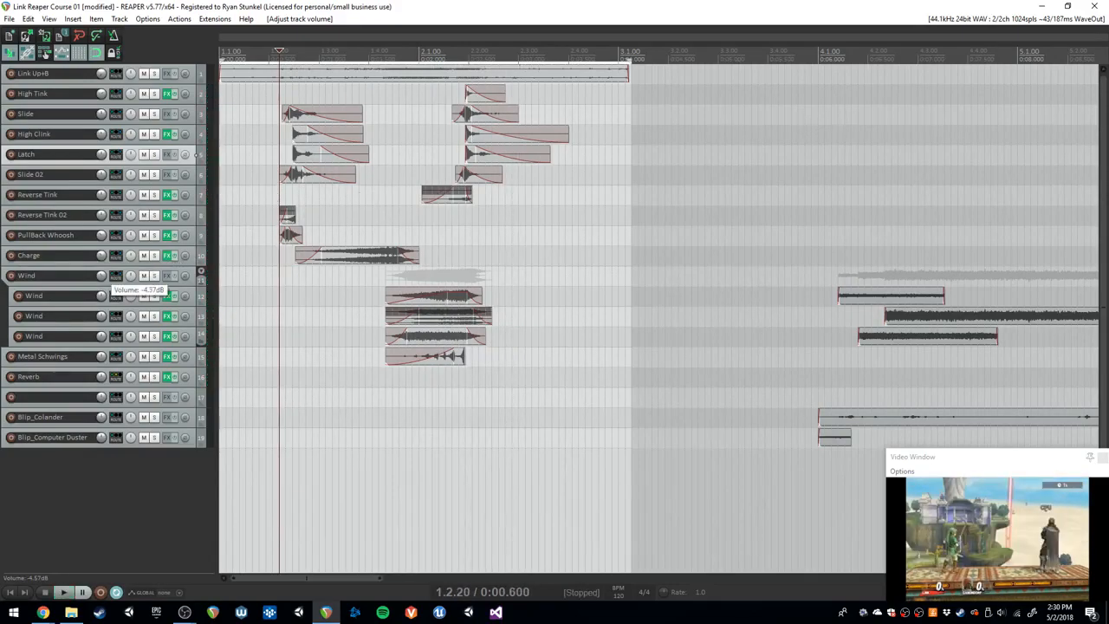
pyautogui.press('space')
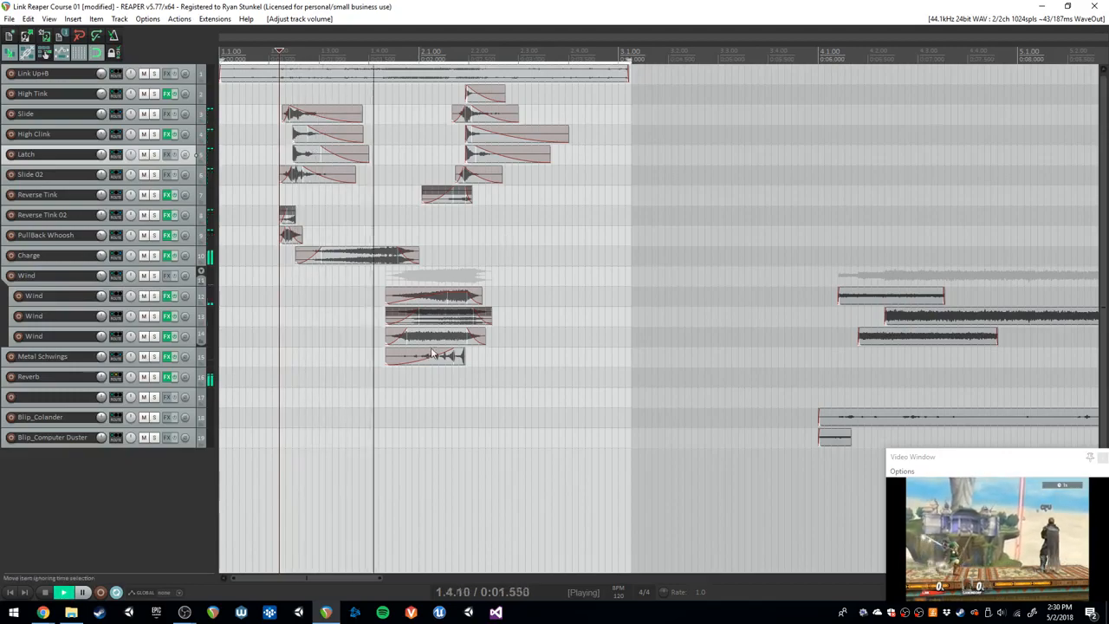
pyautogui.click(39, 592)
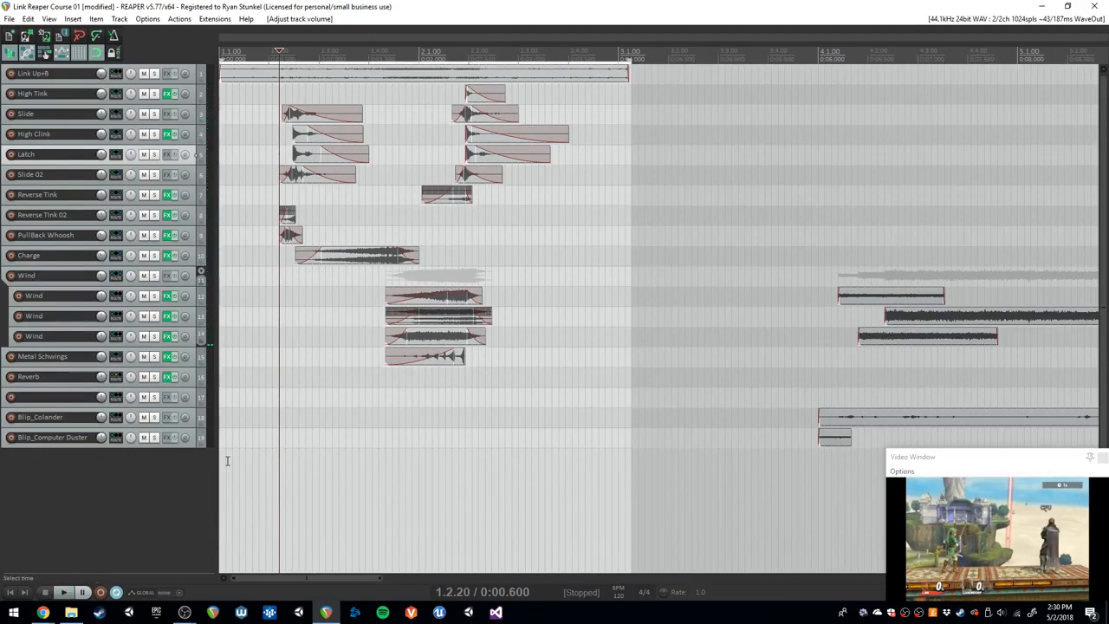
# - Bypass the master track's effects chain in the mixer and play the mix from the start
pyautogui.hotkey('ctrl', 'm')
pyautogui.rightClick(43, 268)
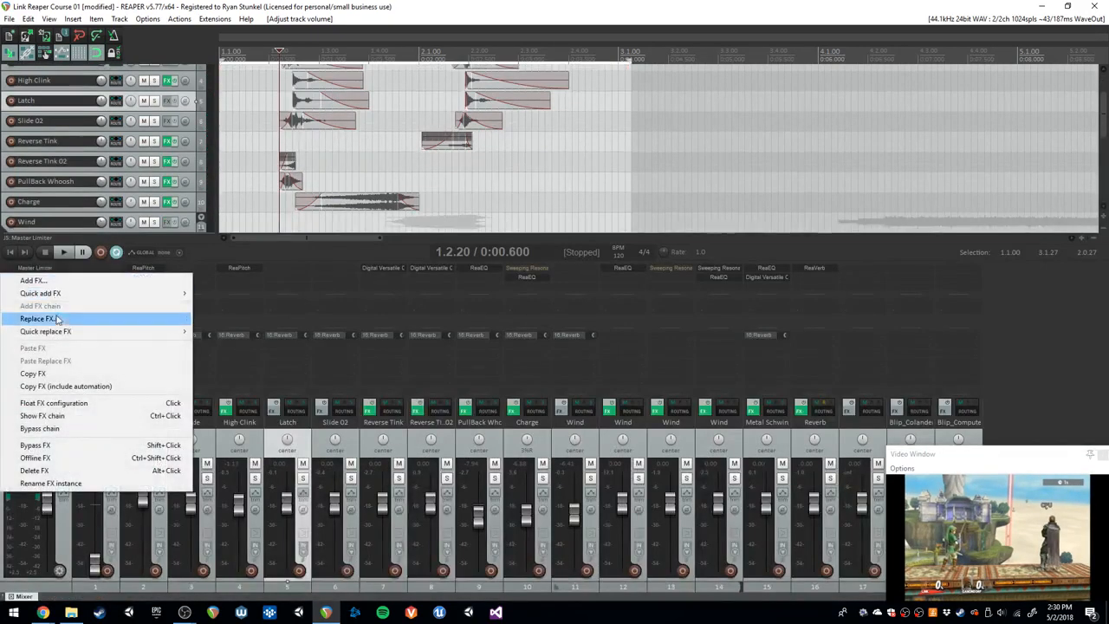
pyautogui.click(60, 428)
pyautogui.press('space')
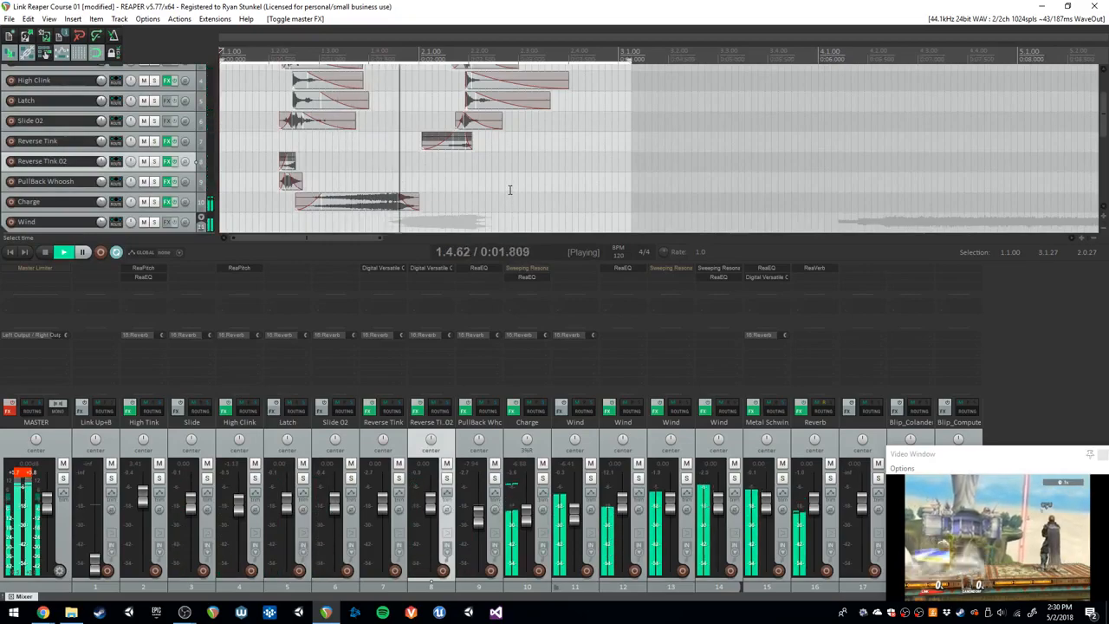
# - Set the Wind parent track's volume to 0.00 dB and audition the mix from 1.2.07 with the master effects chain bypassed
pyautogui.press('space')
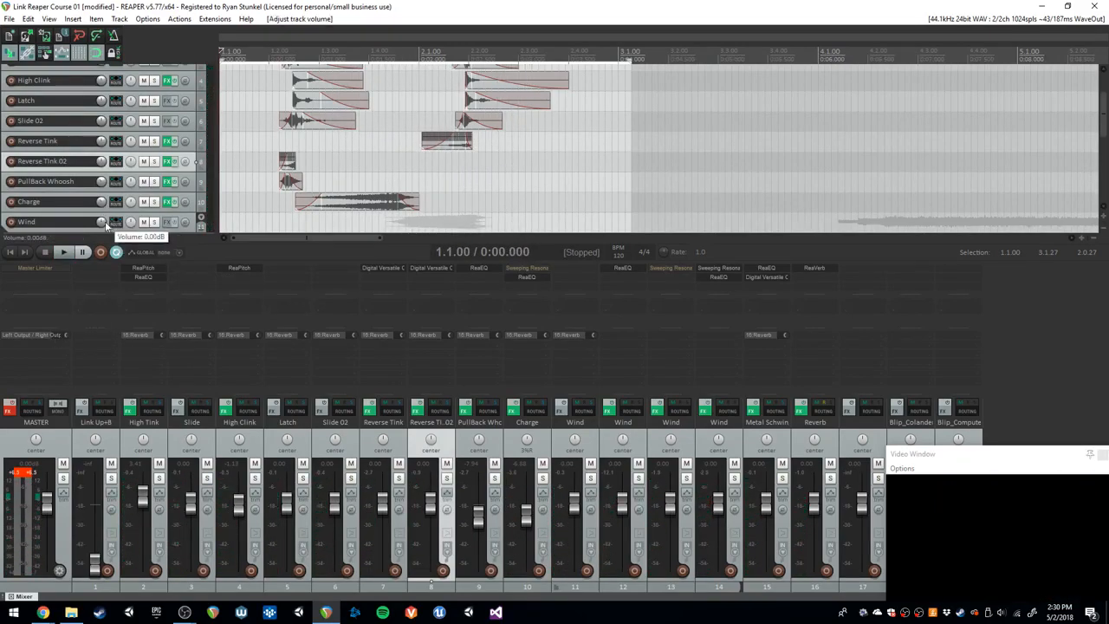
pyautogui.click(277, 146)
pyautogui.press('space')
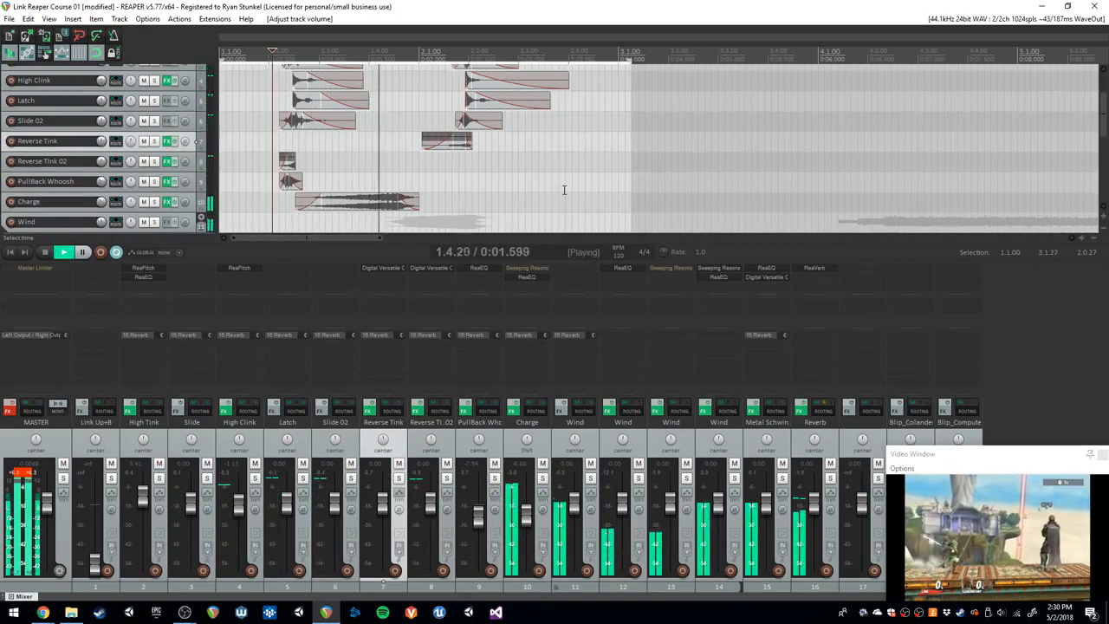
pyautogui.press('space')
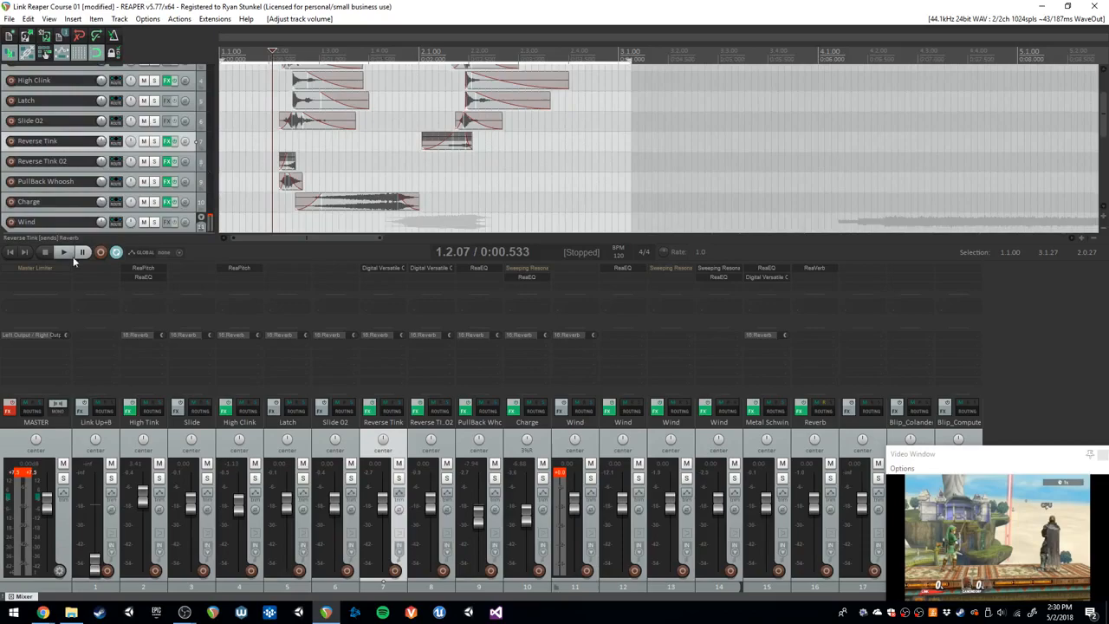
# - Open the Master Limiter window, re-enable the master track's effects chain, and play the mix from 1.2.07
pyautogui.click(42, 269)
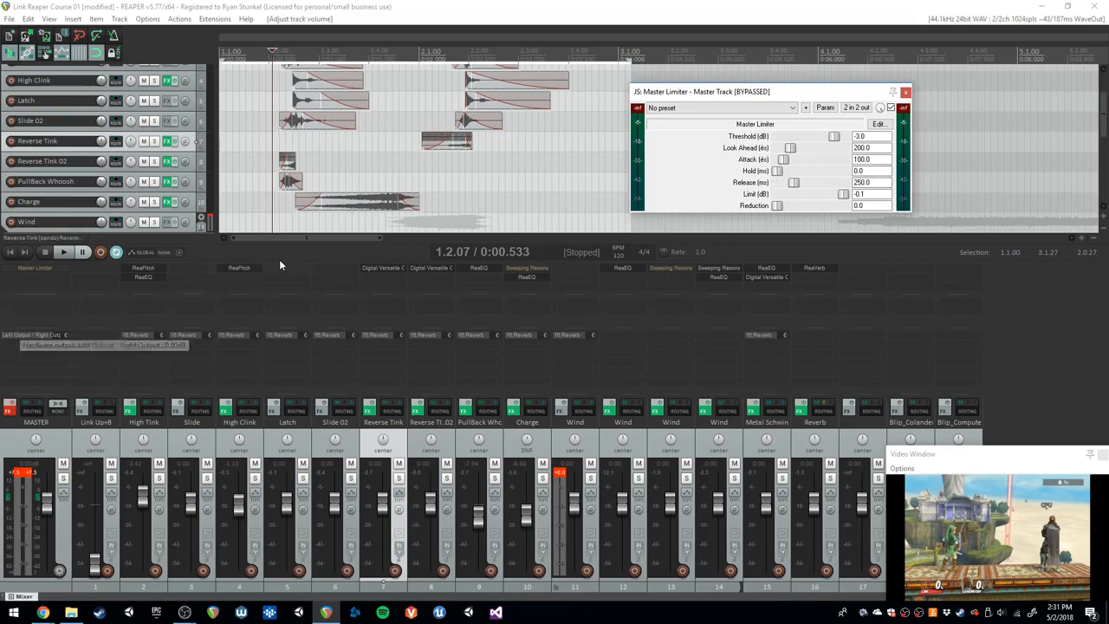
pyautogui.rightClick(38, 267)
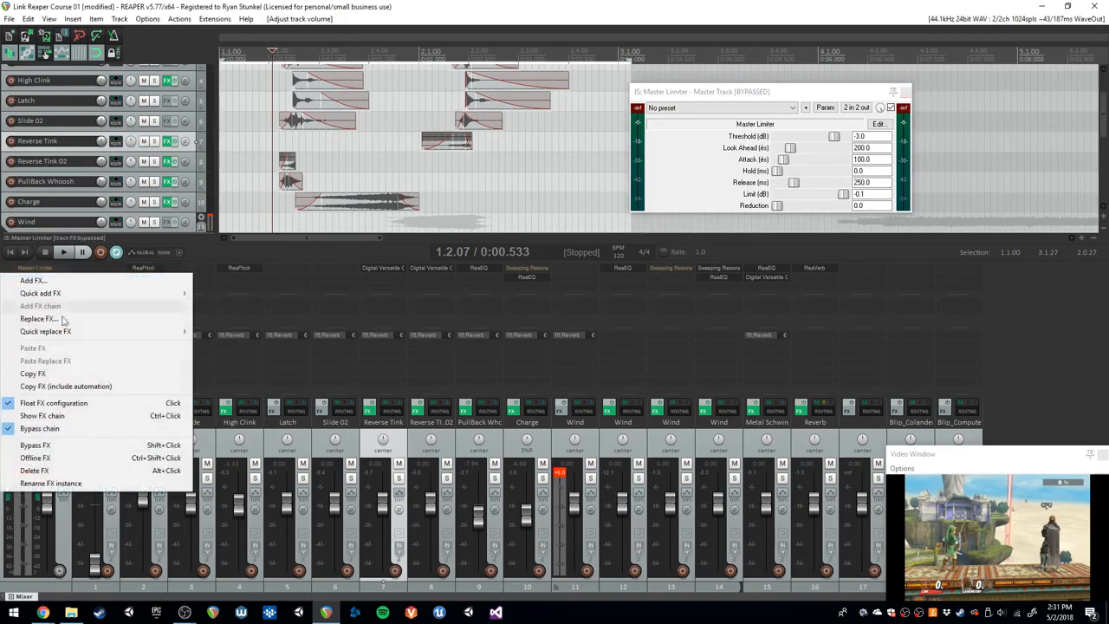
pyautogui.click(50, 429)
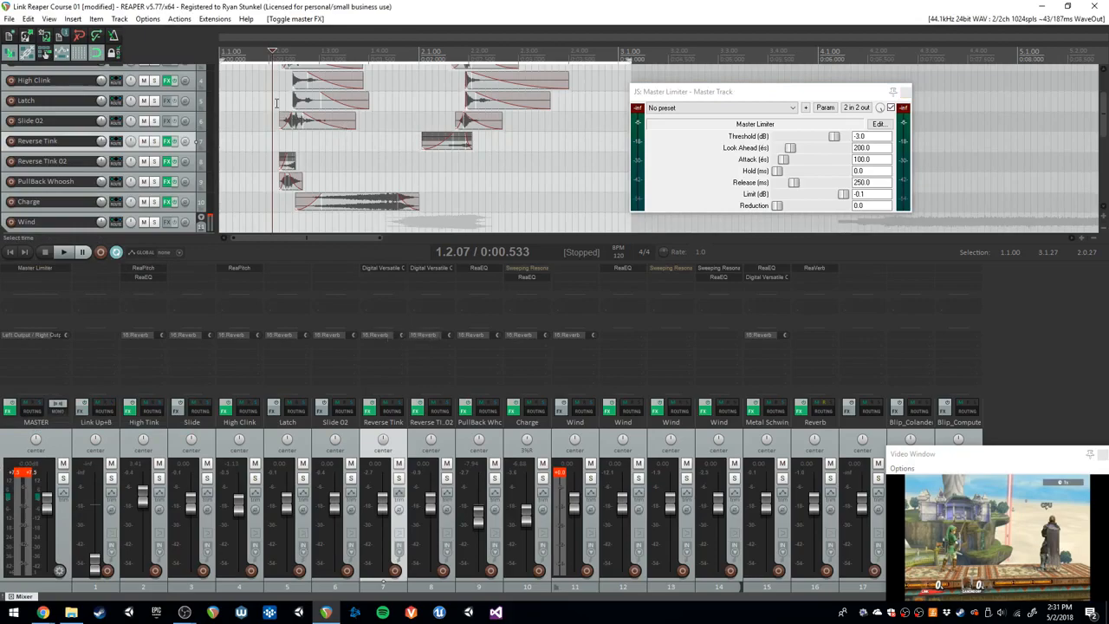
pyautogui.press('space')
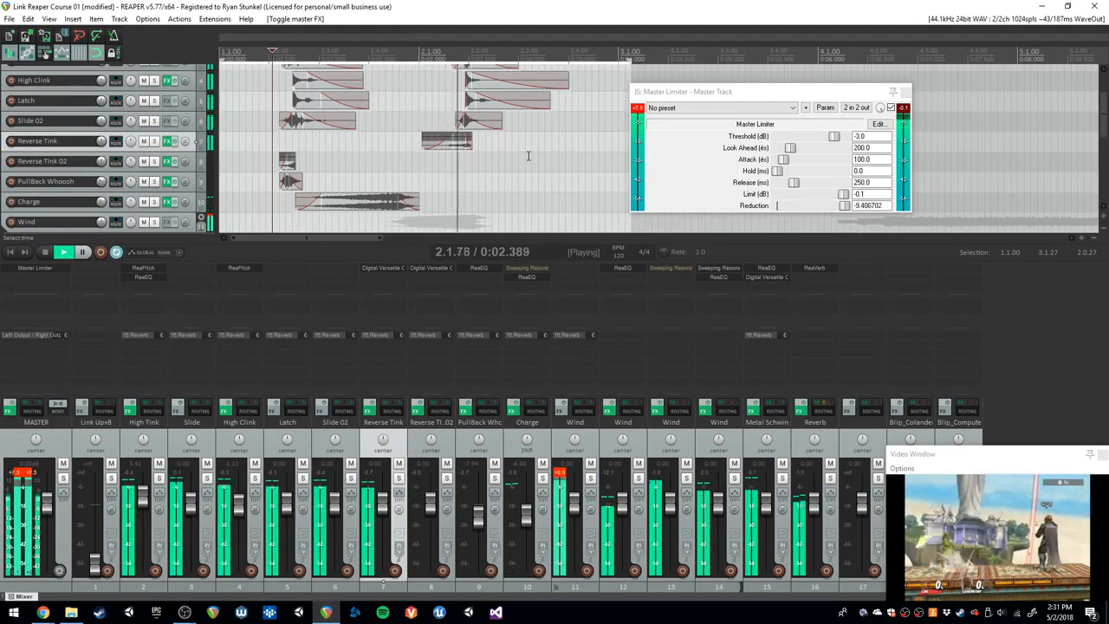
# - Lower the Wind parent track's volume to about -6.46 dB while auditioning the mix from 1.2.07
pyautogui.press('space')
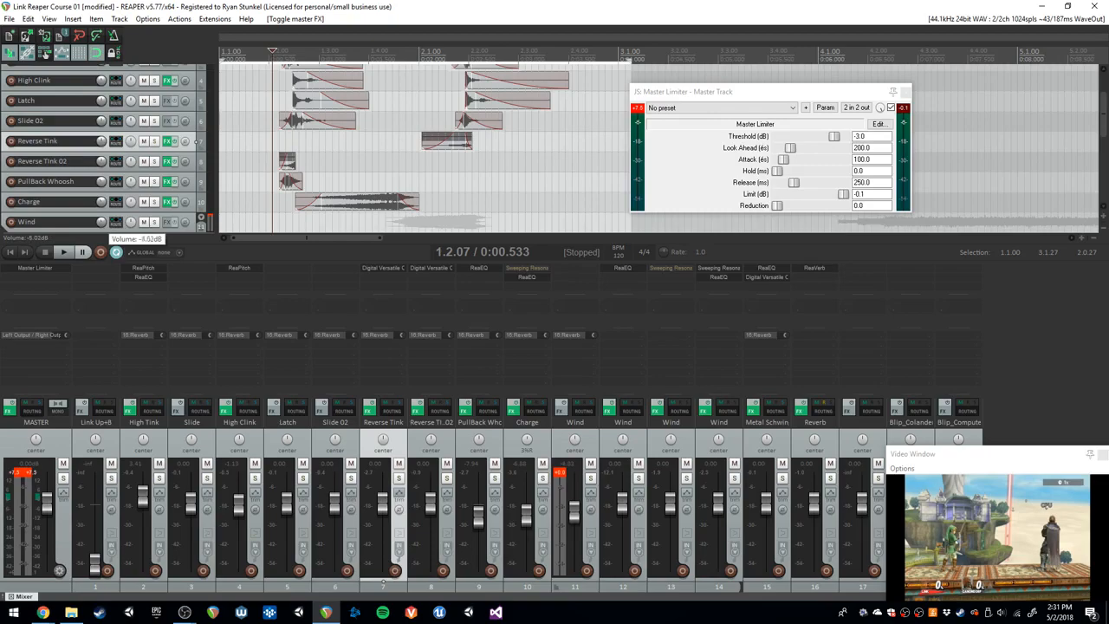
pyautogui.press('space')
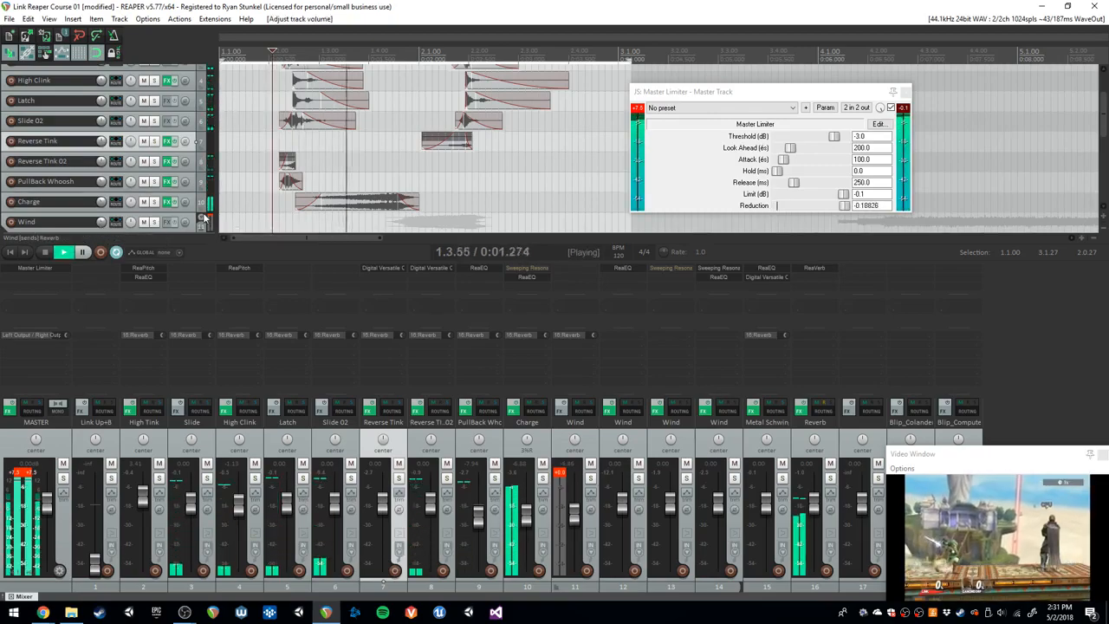
pyautogui.press('space')
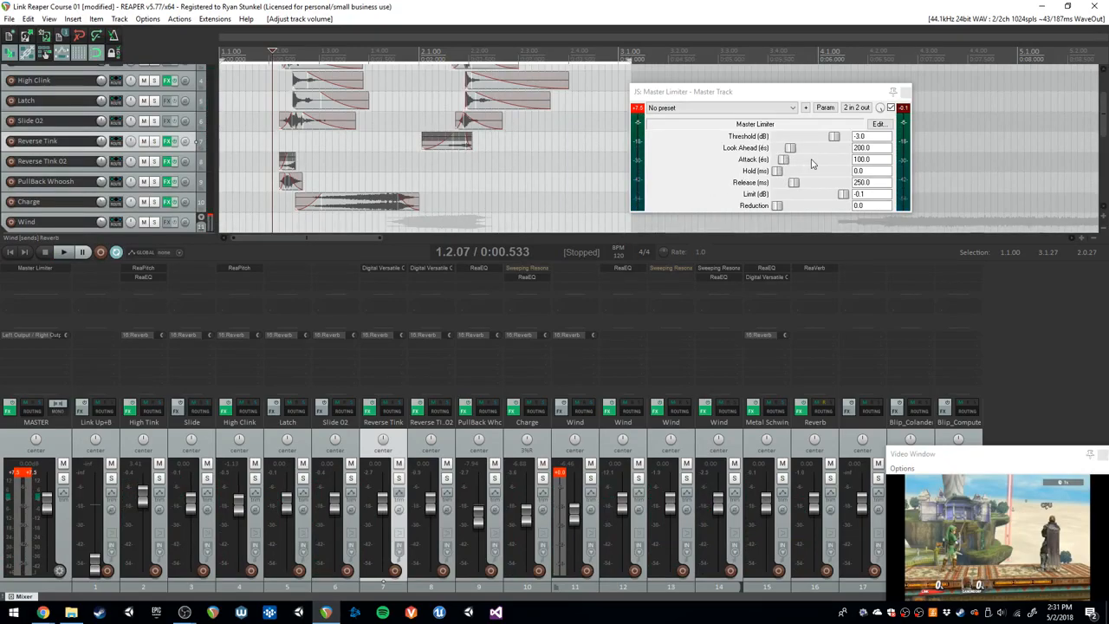
# - Try the Master Limiter's threshold at -4.6 dB, settle it at -2.1 dB, and audition the mix
pyautogui.moveTo(833, 137); pyautogui.dragTo(830, 139)
pyautogui.press('space')
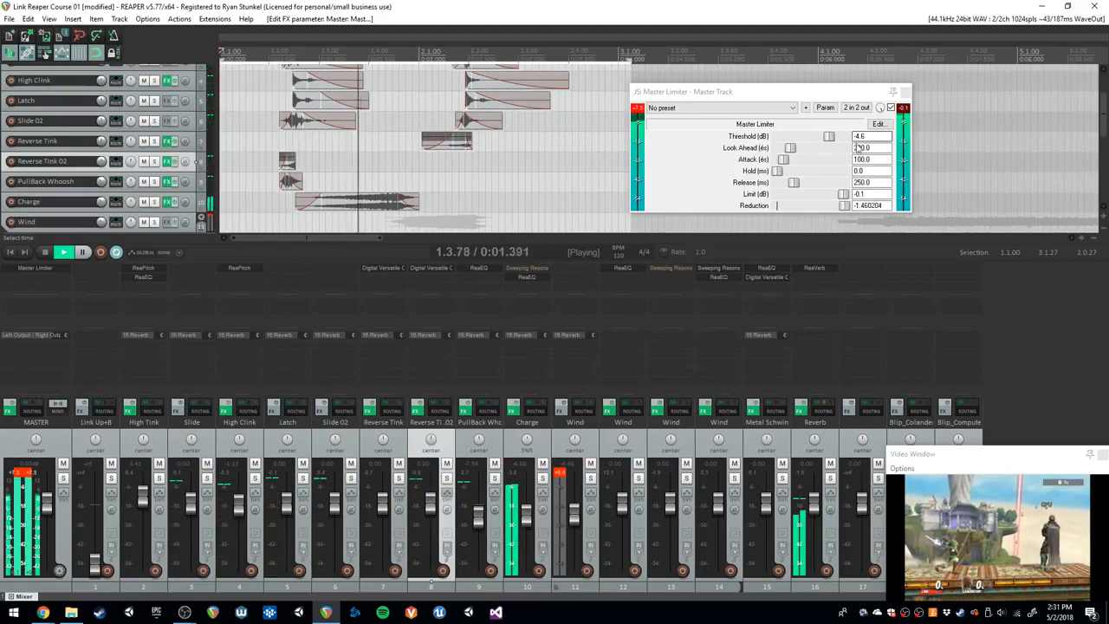
pyautogui.moveTo(829, 142); pyautogui.dragTo(839, 142)
pyautogui.press('space')
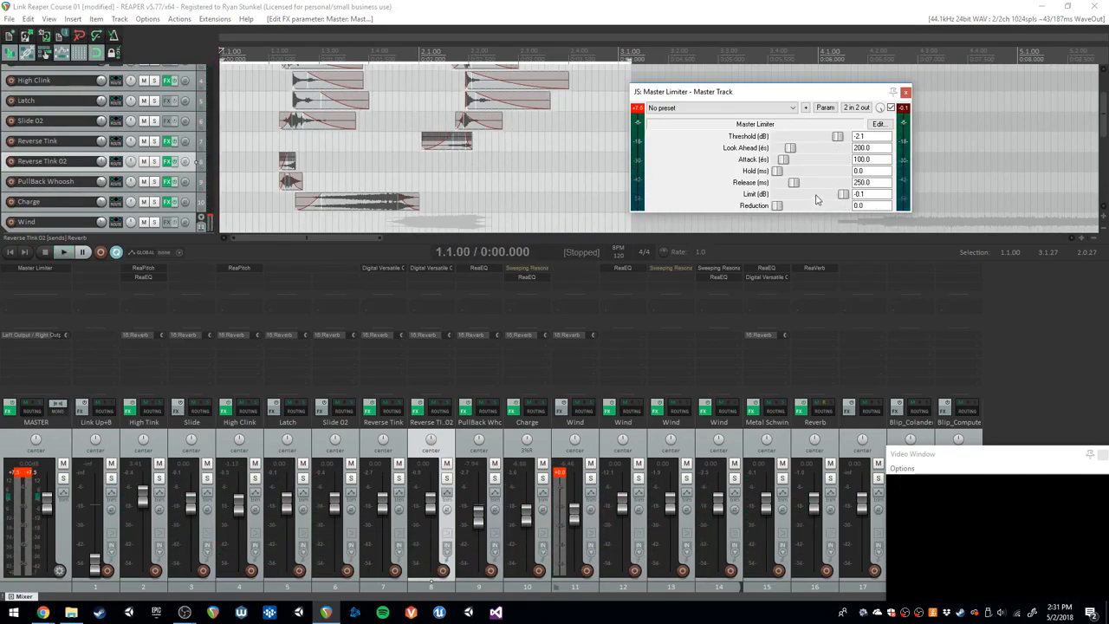
pyautogui.press('space')
pyautogui.press('space')
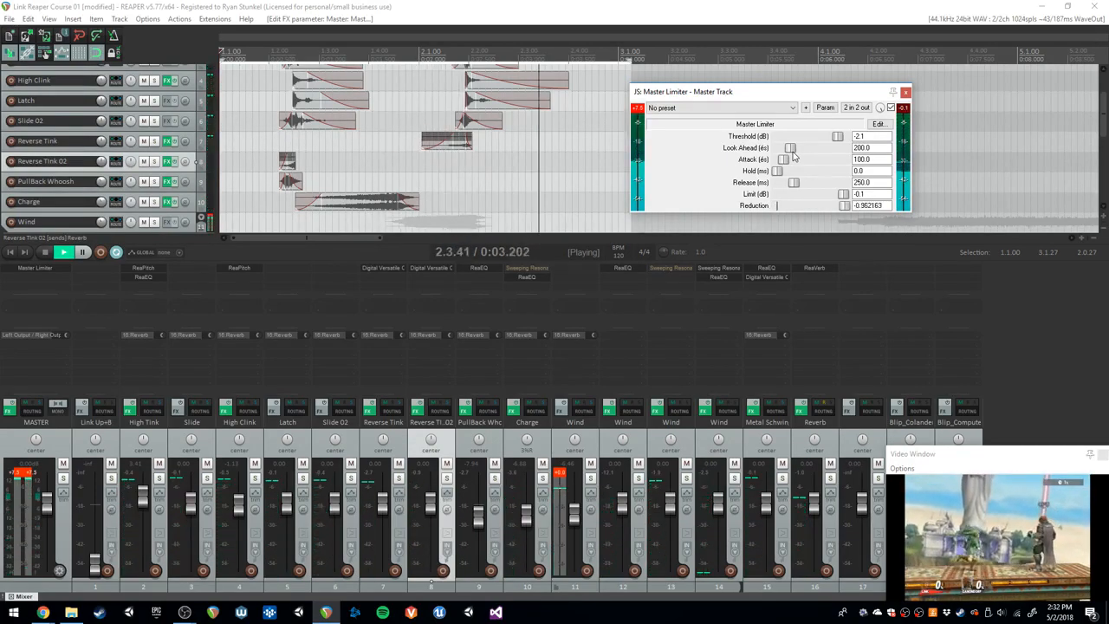
pyautogui.press('space')
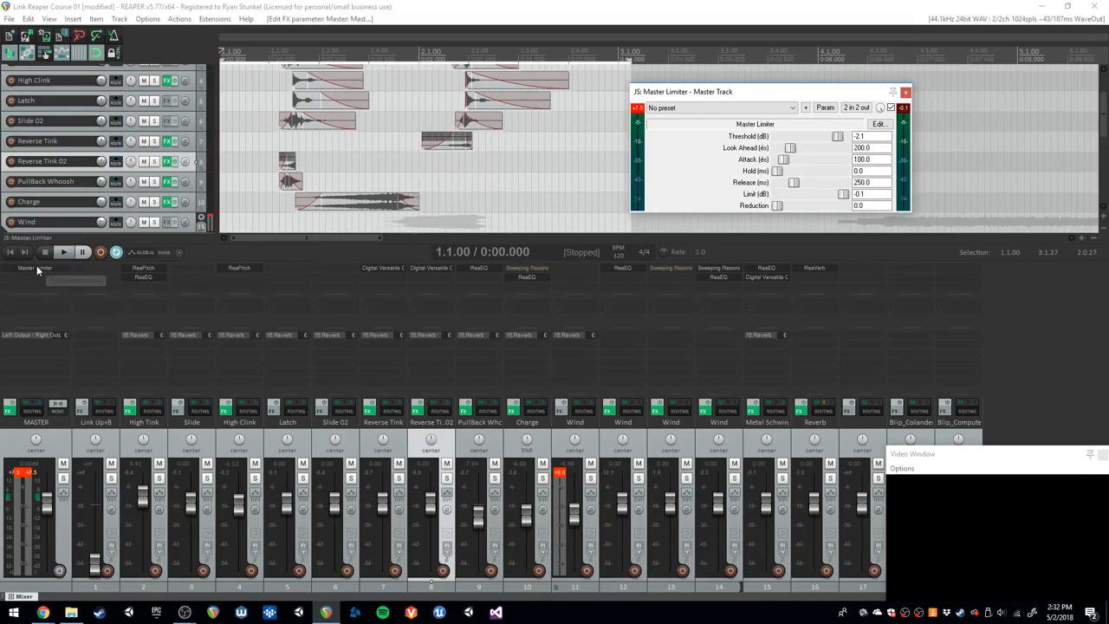
# - Compare the mix from the start with the master effects chain bypassed and with it enabled
pyautogui.rightClick(36, 266)
pyautogui.click(40, 428)
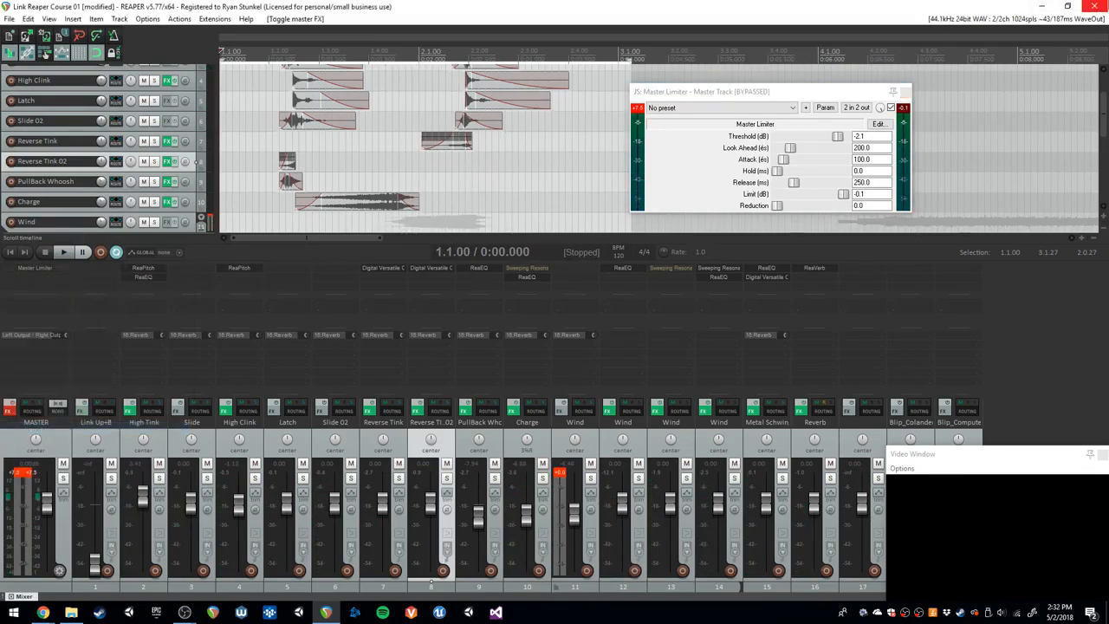
pyautogui.click(515, 142)
pyautogui.press('space')
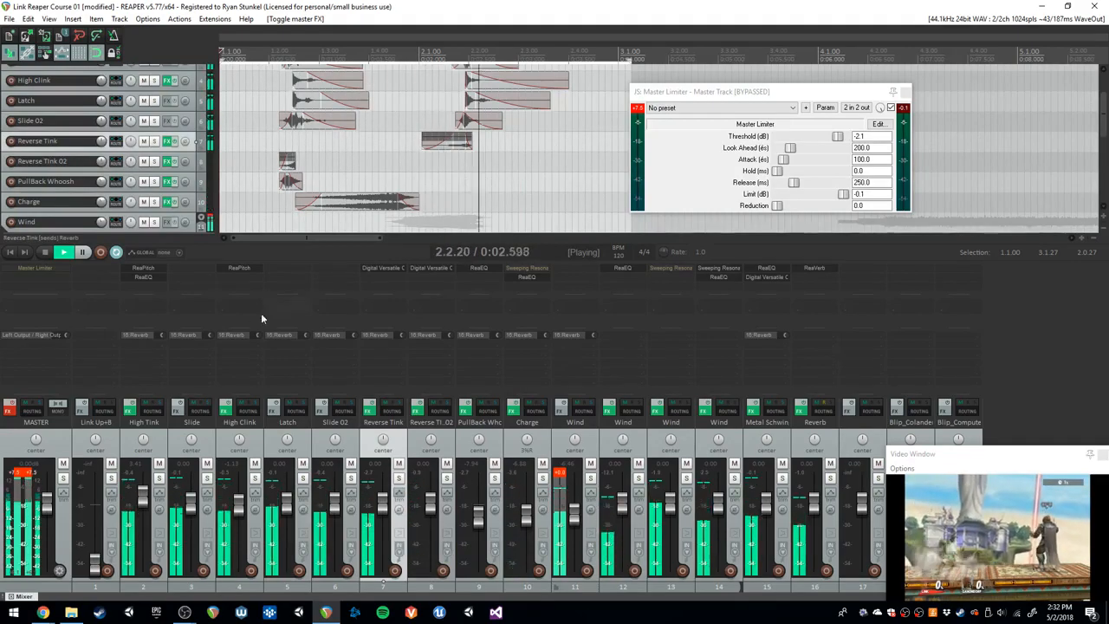
pyautogui.press('space')
pyautogui.rightClick(54, 271)
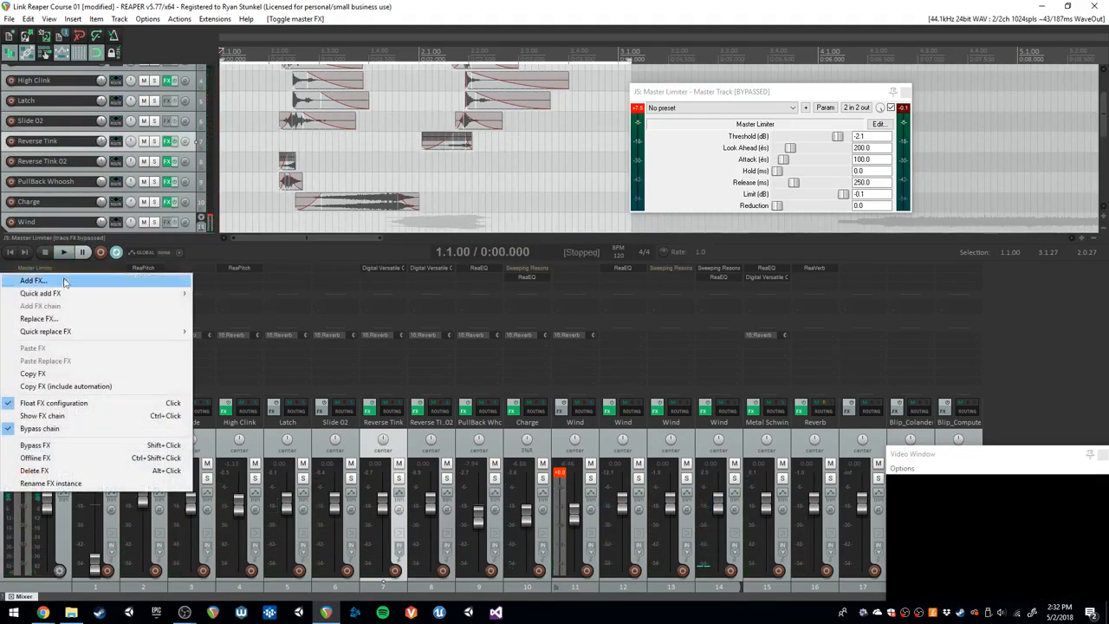
pyautogui.click(70, 426)
pyautogui.press('space')
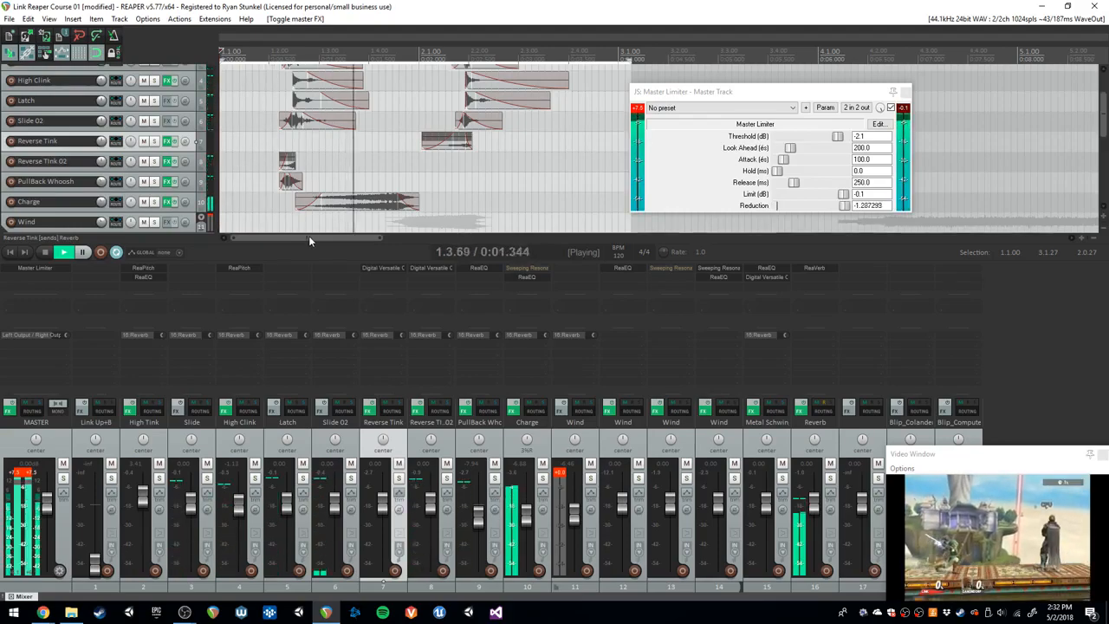
pyautogui.press('space')
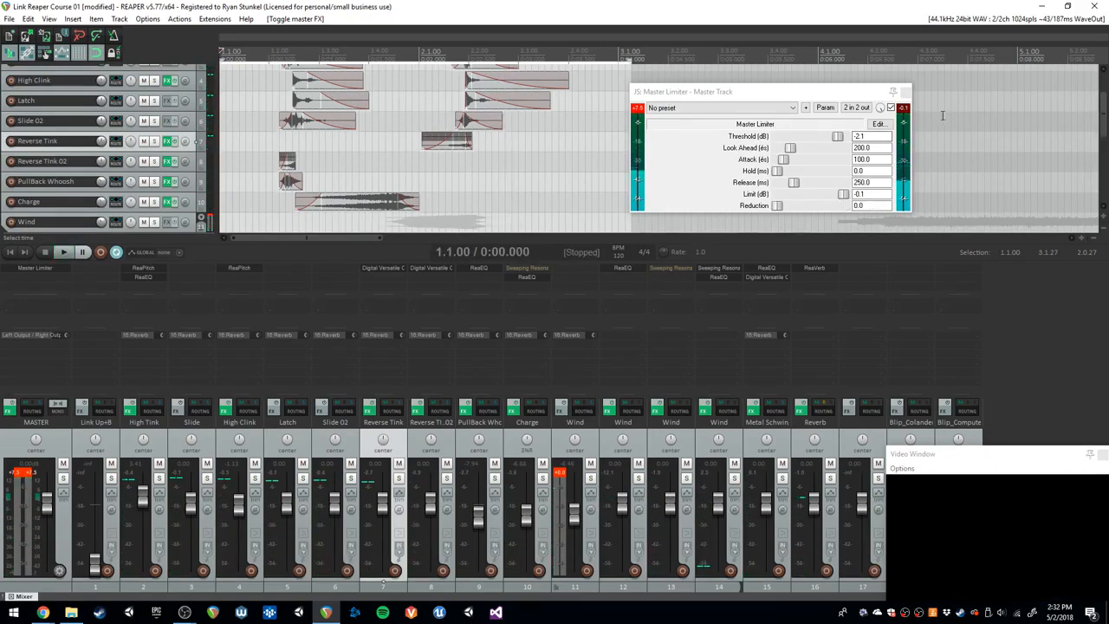
# - Bypass only the Master Limiter, play the mix from the start for comparison, and enable the limiter again
pyautogui.click(893, 109)
pyautogui.click(893, 109)
pyautogui.press('space')
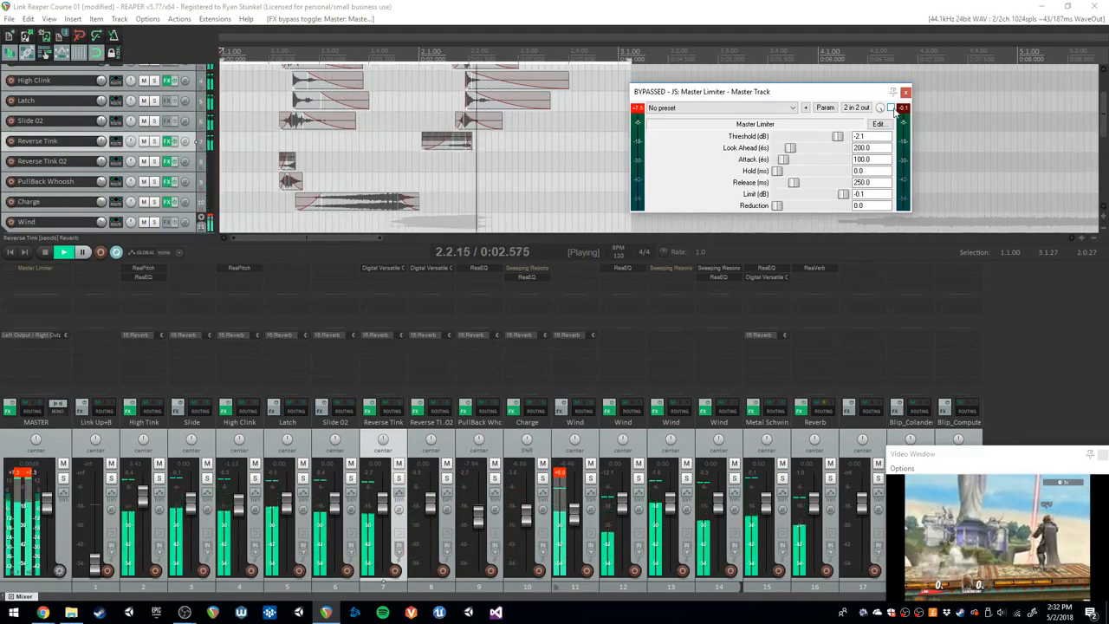
pyautogui.press('space')
pyautogui.click(894, 110)
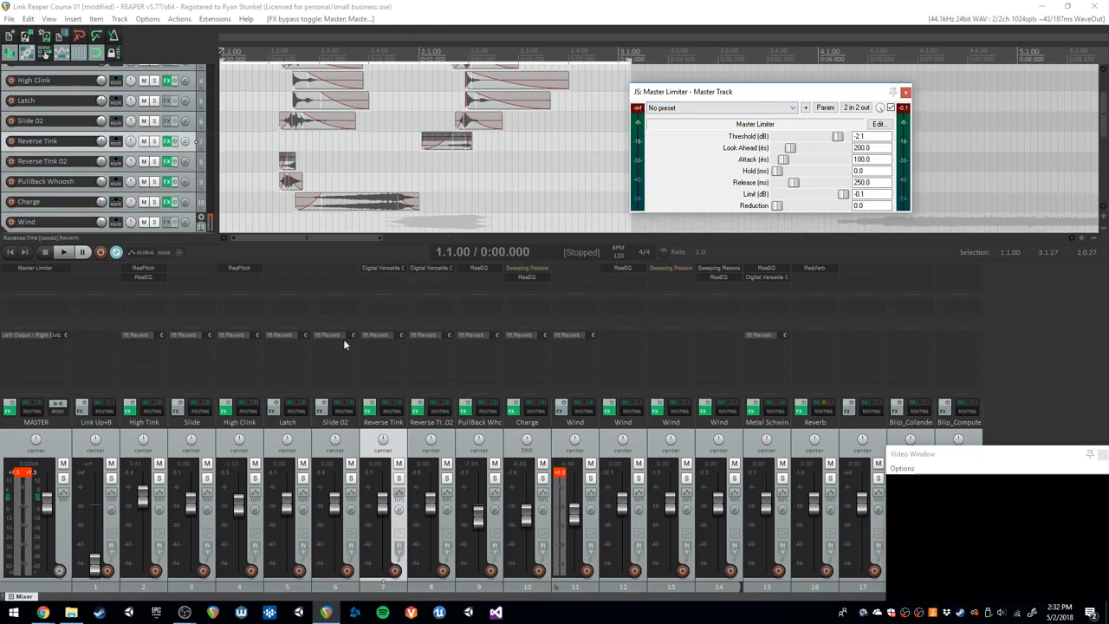
# - Clear the master track's clip indicators and play the mix from just before the first clips to check the output level
pyautogui.click(23, 472)
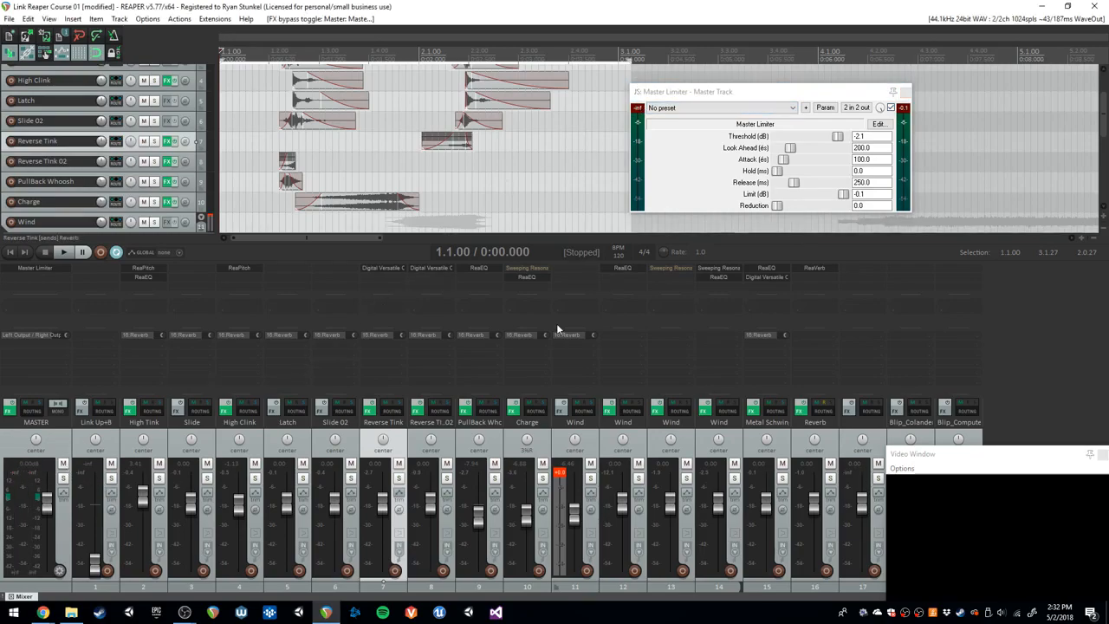
pyautogui.click(258, 84)
pyautogui.press('space')
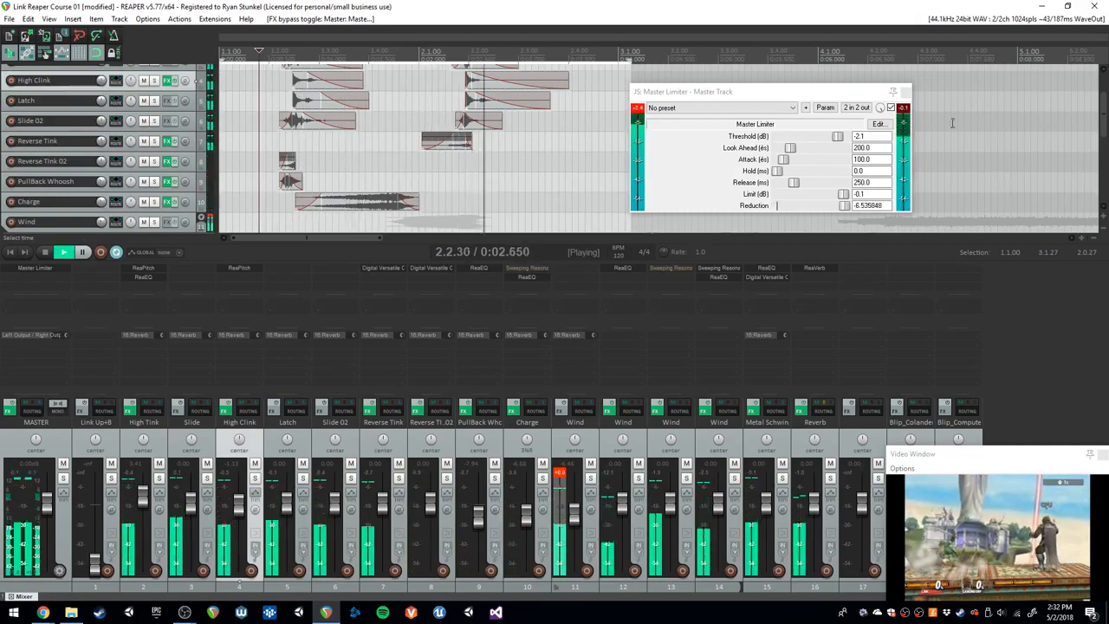
pyautogui.press('space')
# - Close the Master Limiter window and save the project
pyautogui.press('Escape')
pyautogui.click(542, 136)
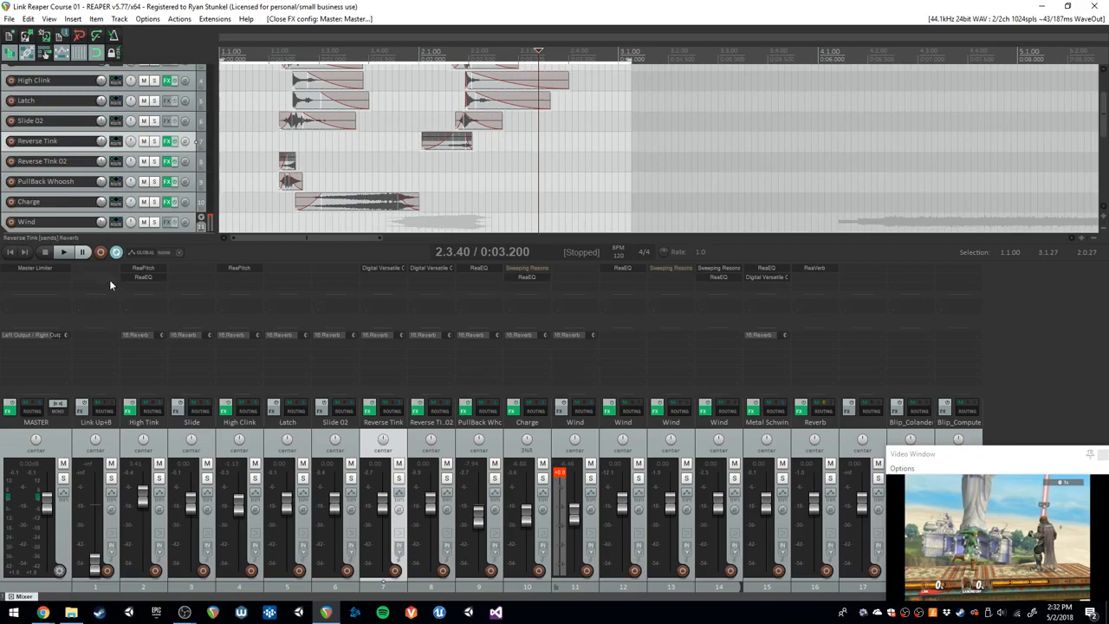
pyautogui.scroll(-1, 106, 217)
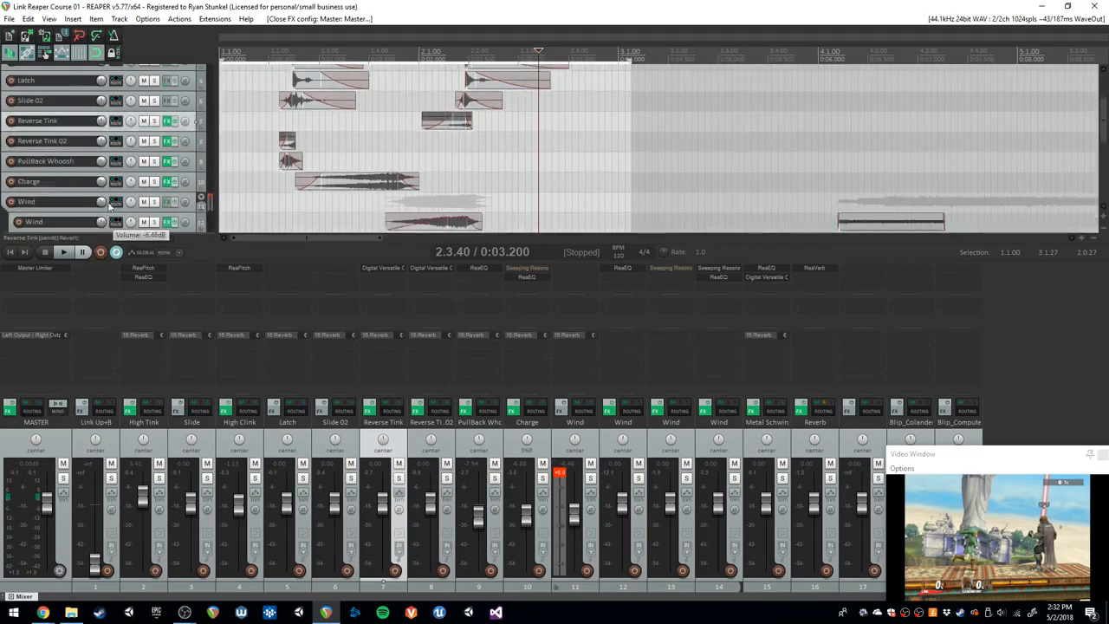
pyautogui.scroll(-1, 106, 208)
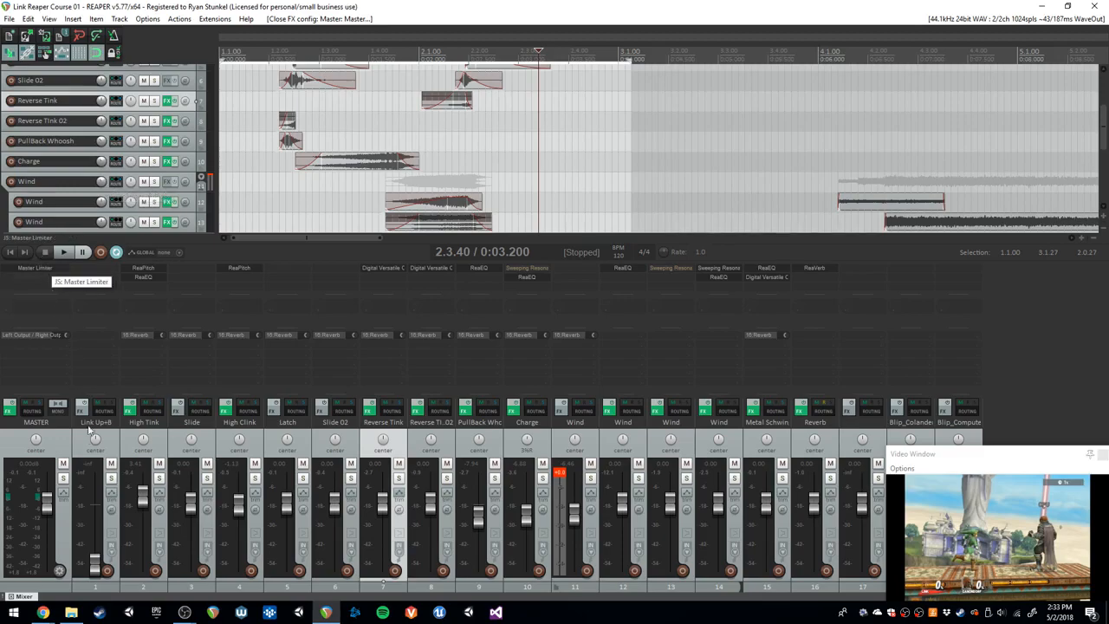
# - Play the balanced mix from the project start and hide the mixer
pyautogui.click(478, 146)
pyautogui.press('space')
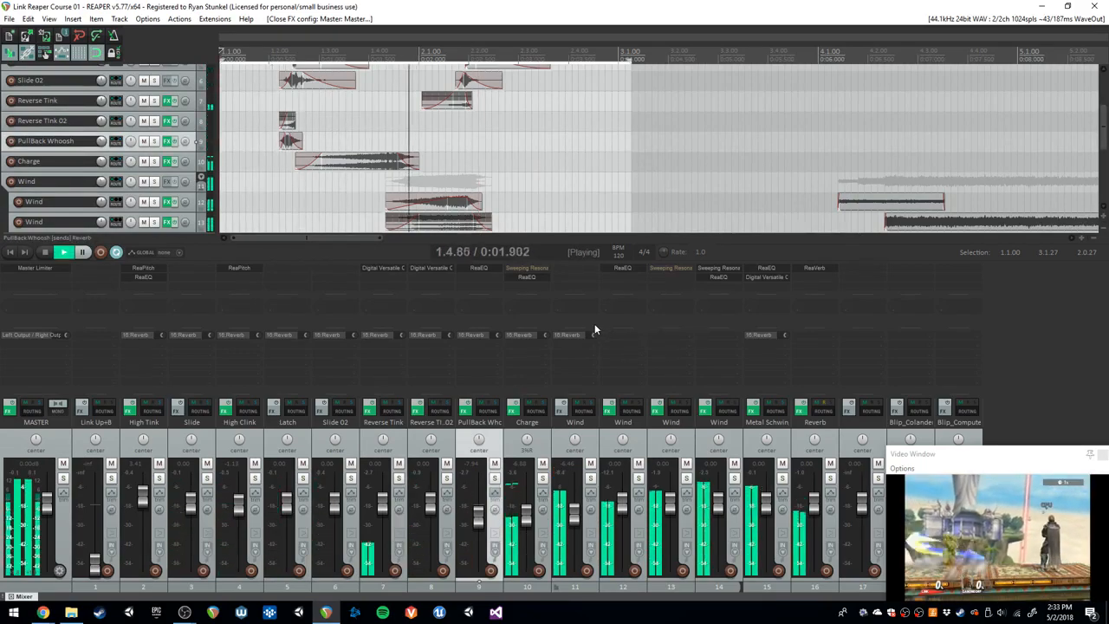
pyautogui.press('space')
pyautogui.hotkey('ctrl', 'm')
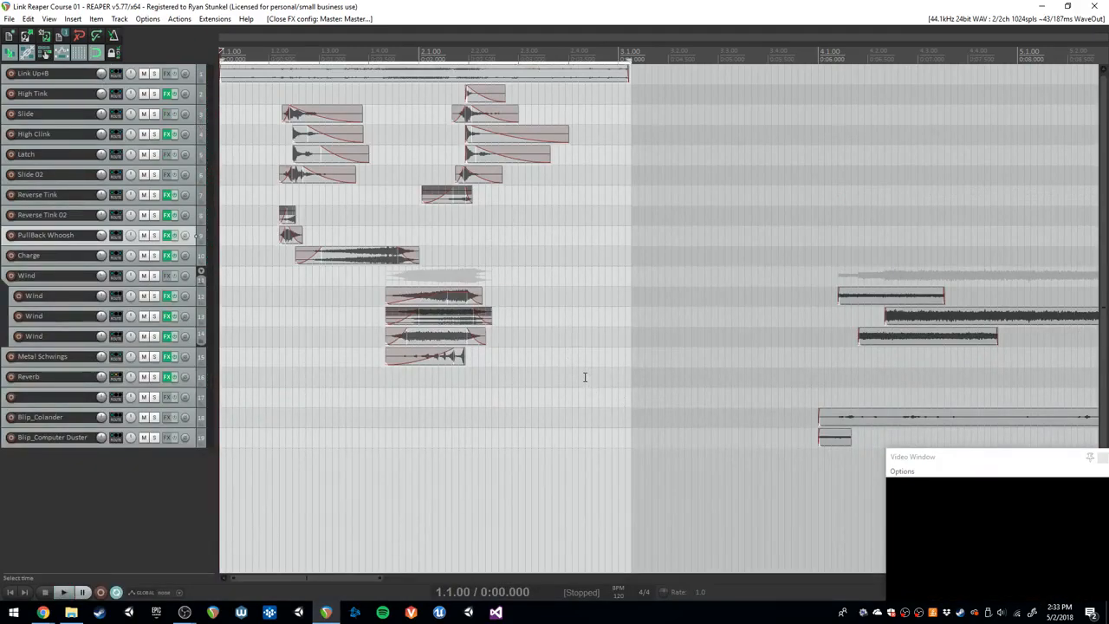
# - Open the project's render settings and choose F:\Course Sound Recreates\Link as the output directory
pyautogui.scroll(-2, 572, 374)
pyautogui.scroll(3, 571, 364)
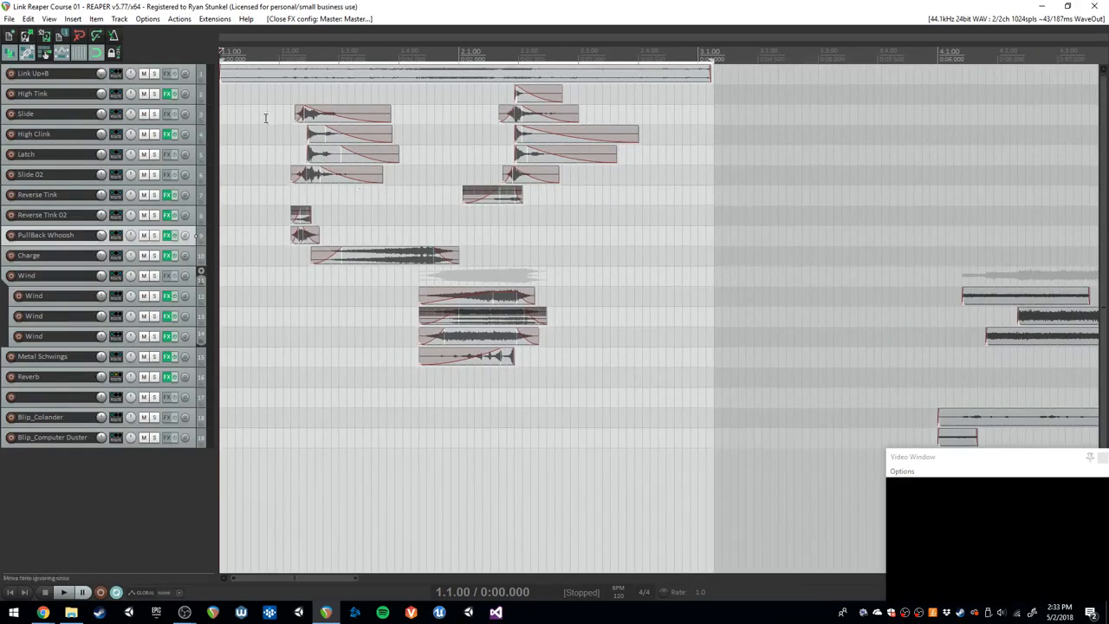
pyautogui.click(9, 18)
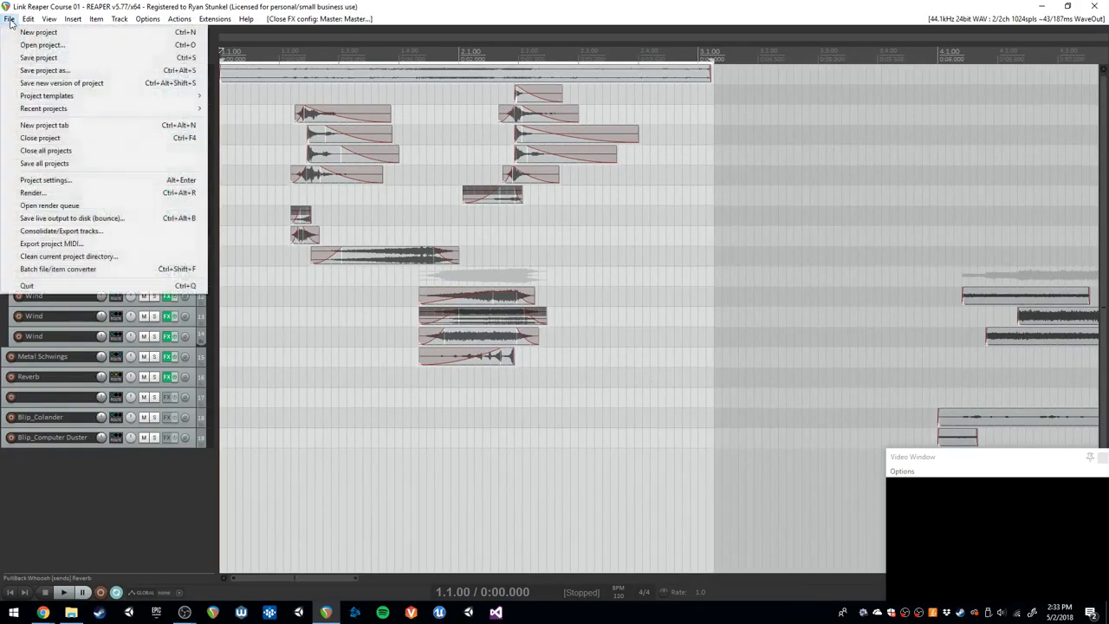
pyautogui.click(110, 196)
pyautogui.click(753, 160)
pyautogui.click(794, 188)
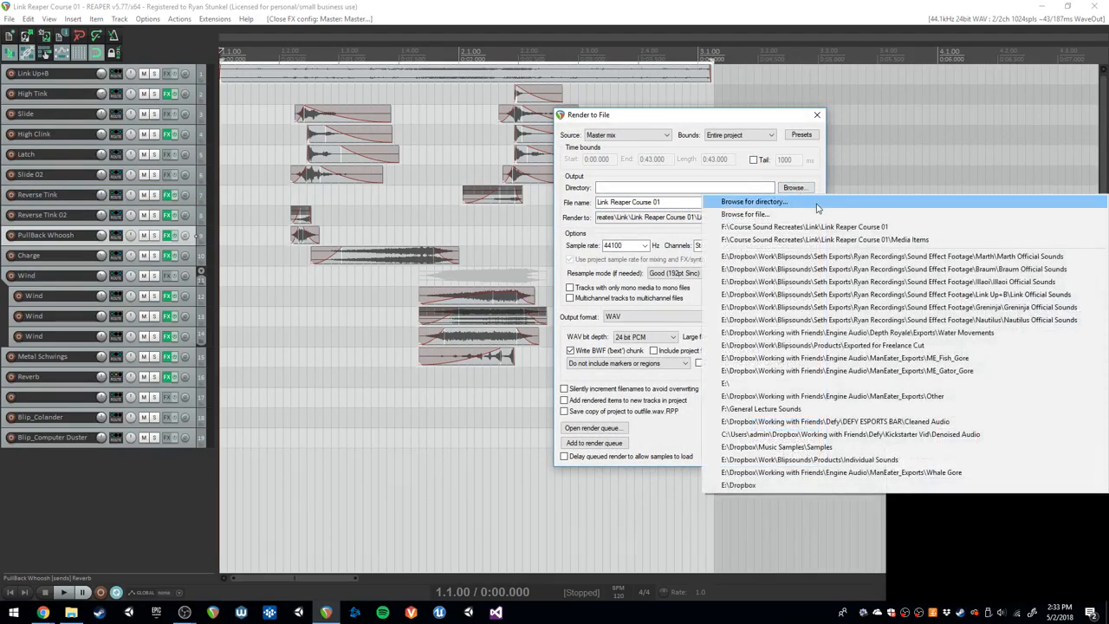
pyautogui.click(753, 201)
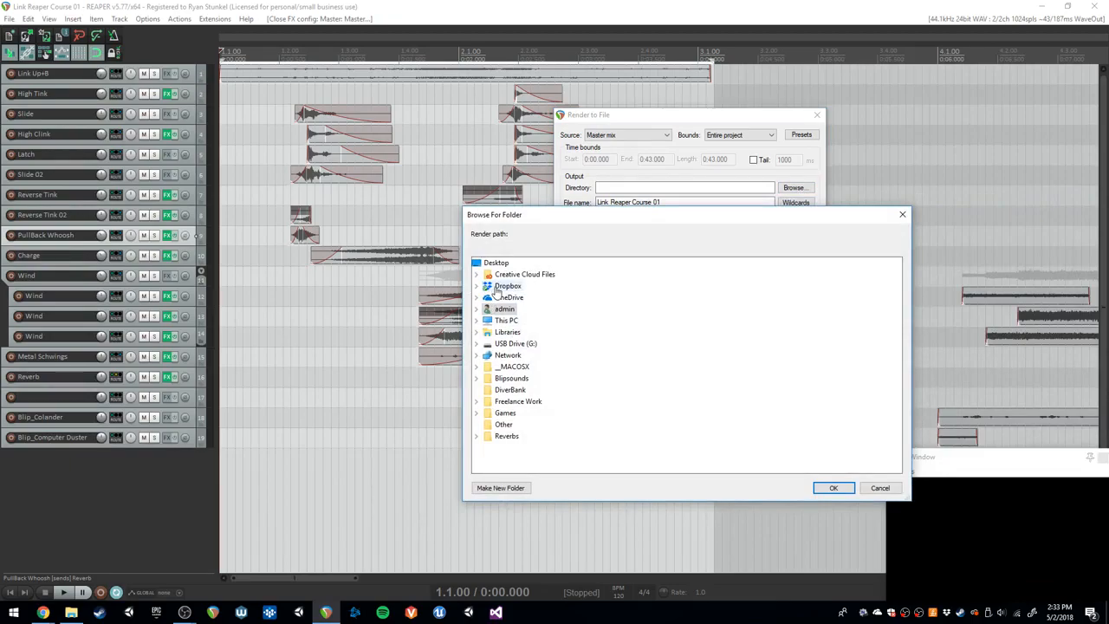
pyautogui.doubleClick(498, 287)
pyautogui.click(479, 287)
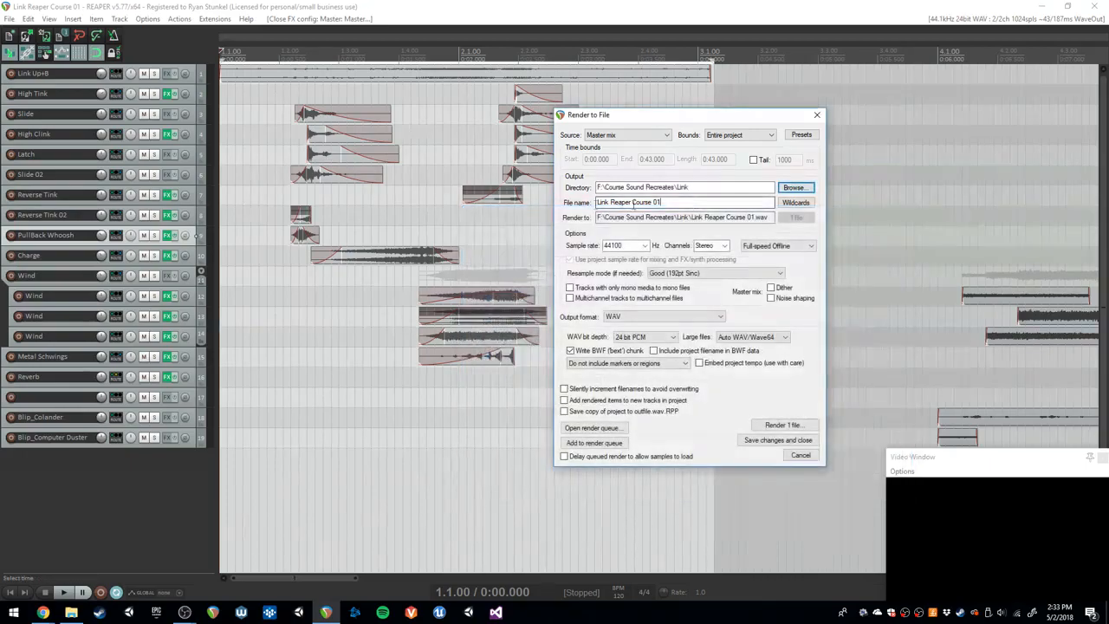
# - Review the render's file name and bounds options, keeping the bounds at Entire project
pyautogui.moveTo(665, 203); pyautogui.dragTo(559, 207)
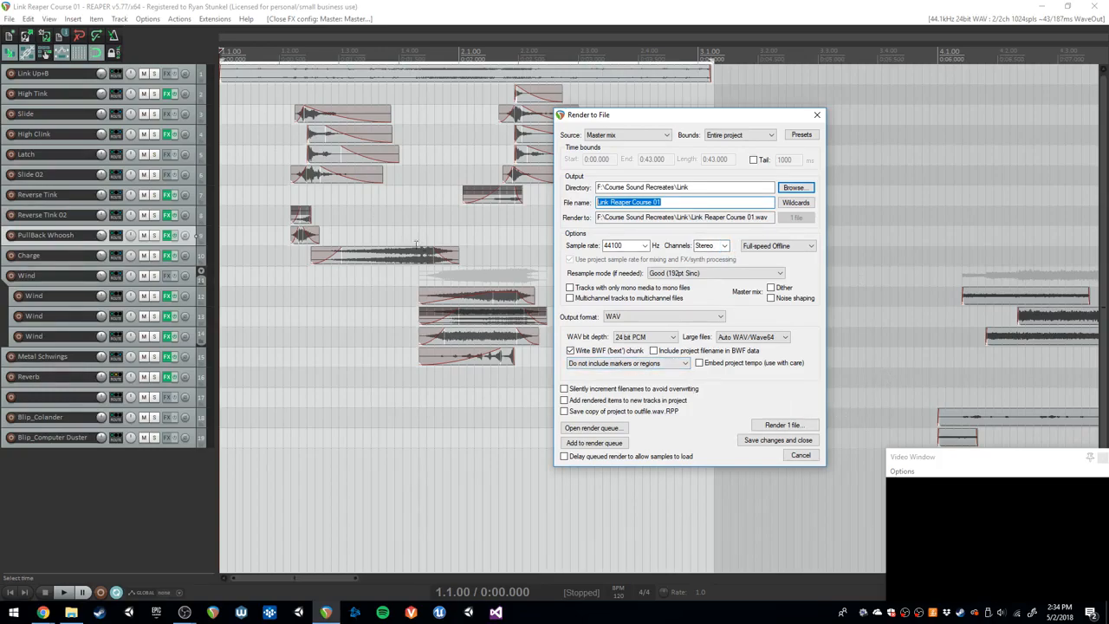
pyautogui.moveTo(786, 429); pyautogui.dragTo(855, 183)
pyautogui.click(750, 137)
pyautogui.click(702, 152)
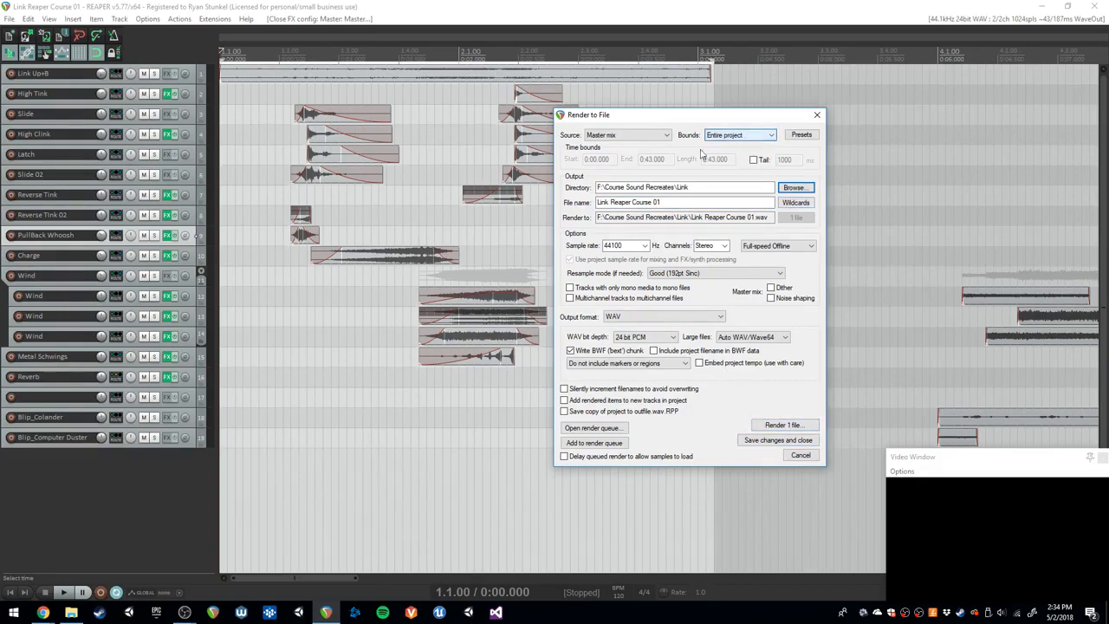
# - Move the Render to File dialog aside and examine the full extent of the clips that Entire project bounds would cover
pyautogui.click(841, 90)
pyautogui.scroll(-6, 780, 100)
pyautogui.moveTo(739, 115); pyautogui.dragTo(944, 37)
pyautogui.click(664, 384)
pyautogui.scroll(-4, 668, 389)
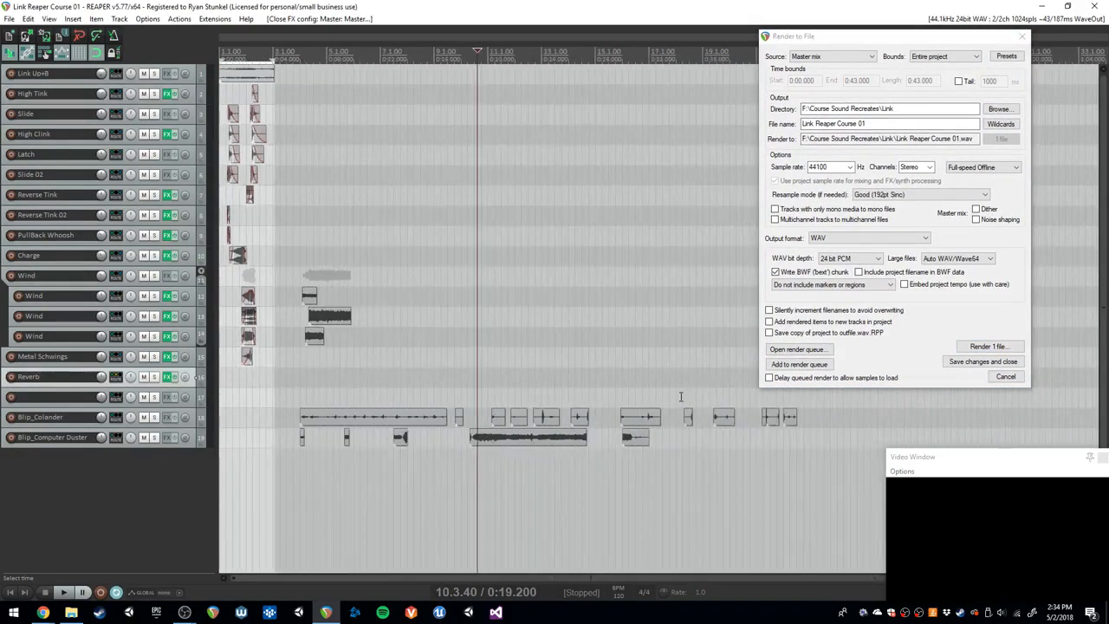
# - Return to the project start and set the render bounds to Time selection instead of the entire project
pyautogui.scroll(-1, 681, 397)
pyautogui.moveTo(711, 403); pyautogui.dragTo(698, 422)
pyautogui.click(435, 285)
pyautogui.press('Home')
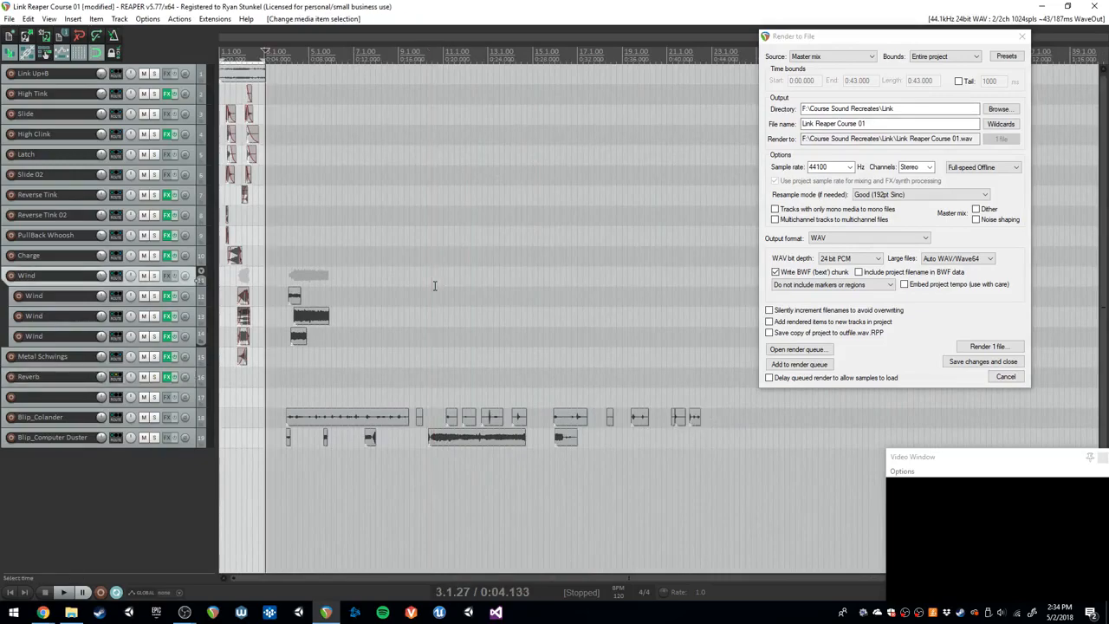
pyautogui.press('Home')
pyautogui.scroll(4, 435, 285)
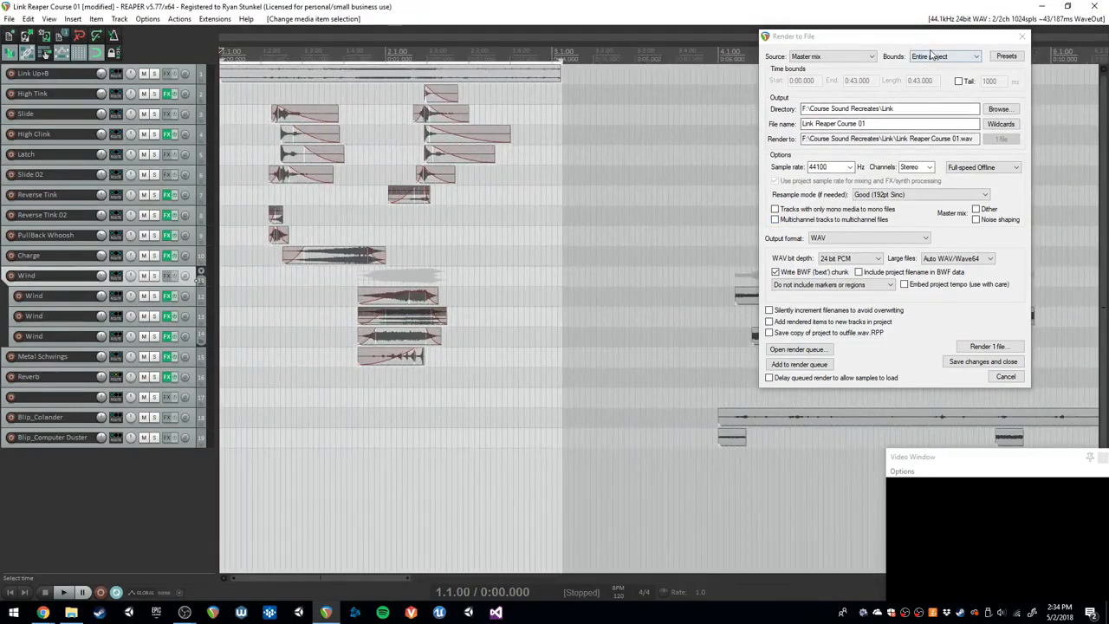
pyautogui.click(943, 56)
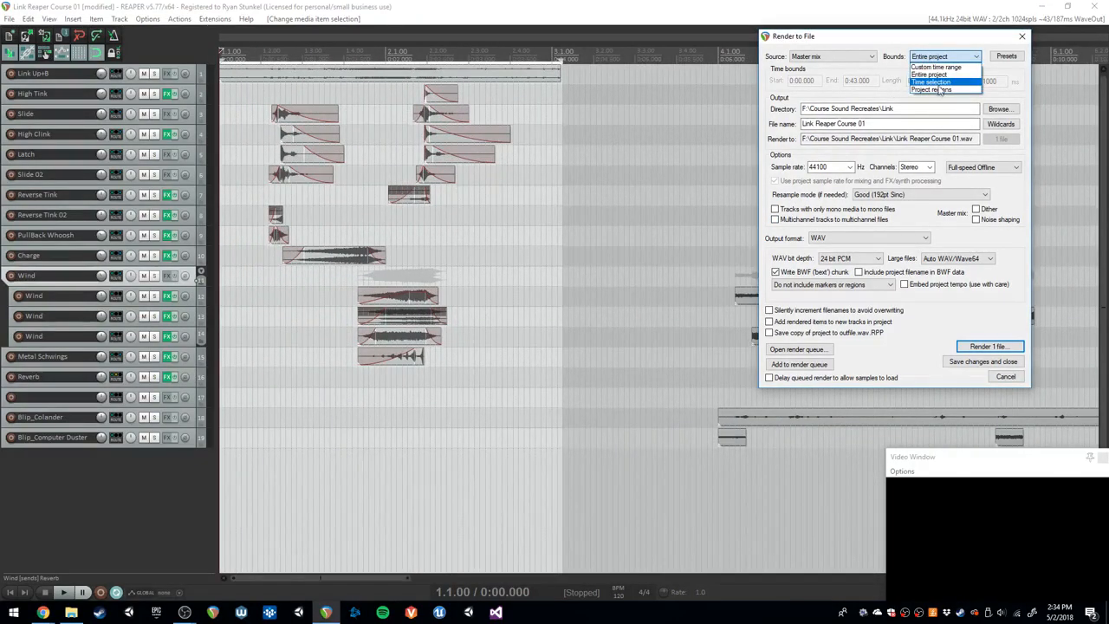
pyautogui.click(931, 81)
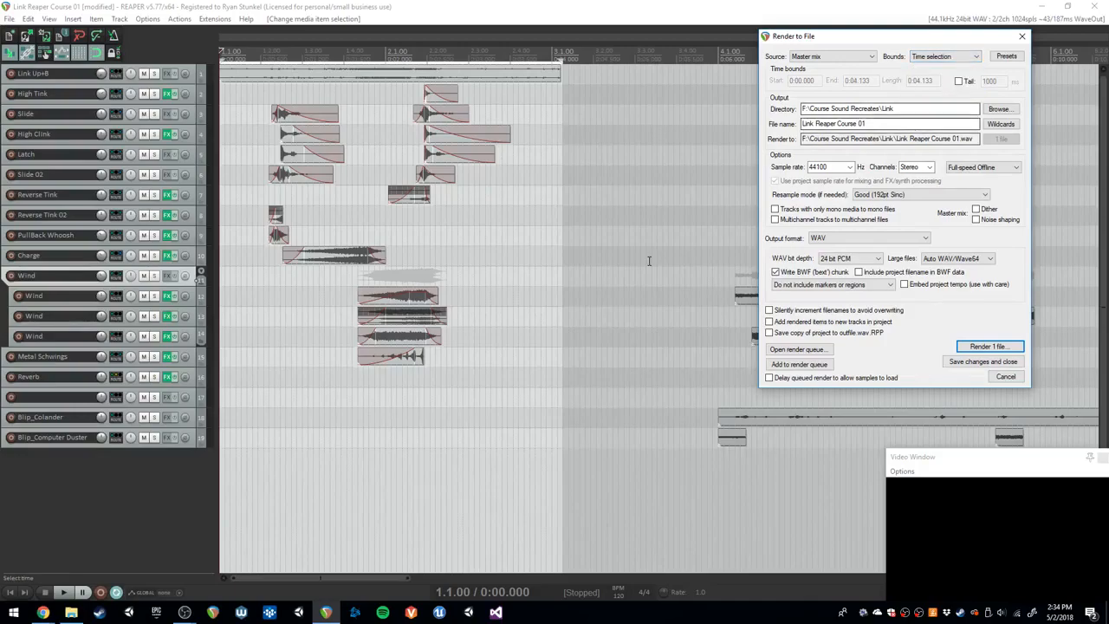
# - Try extending the time selection's end to 4.266 s, and return it to the end of the Link Up+B clip at 4.133 s
pyautogui.moveTo(561, 62); pyautogui.dragTo(573, 61)
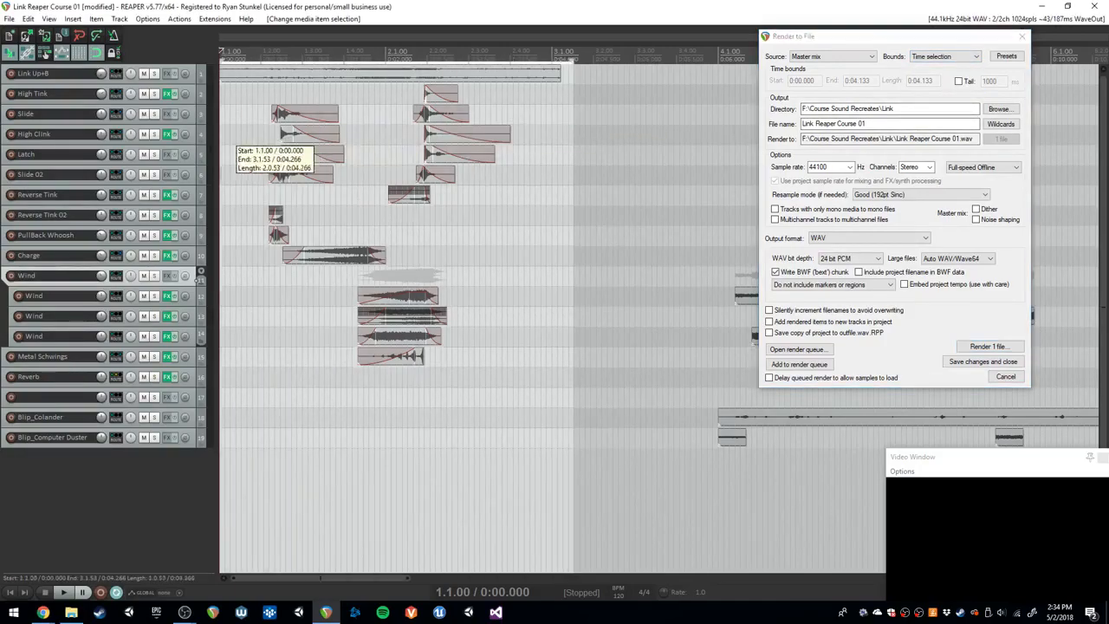
pyautogui.click(561, 111)
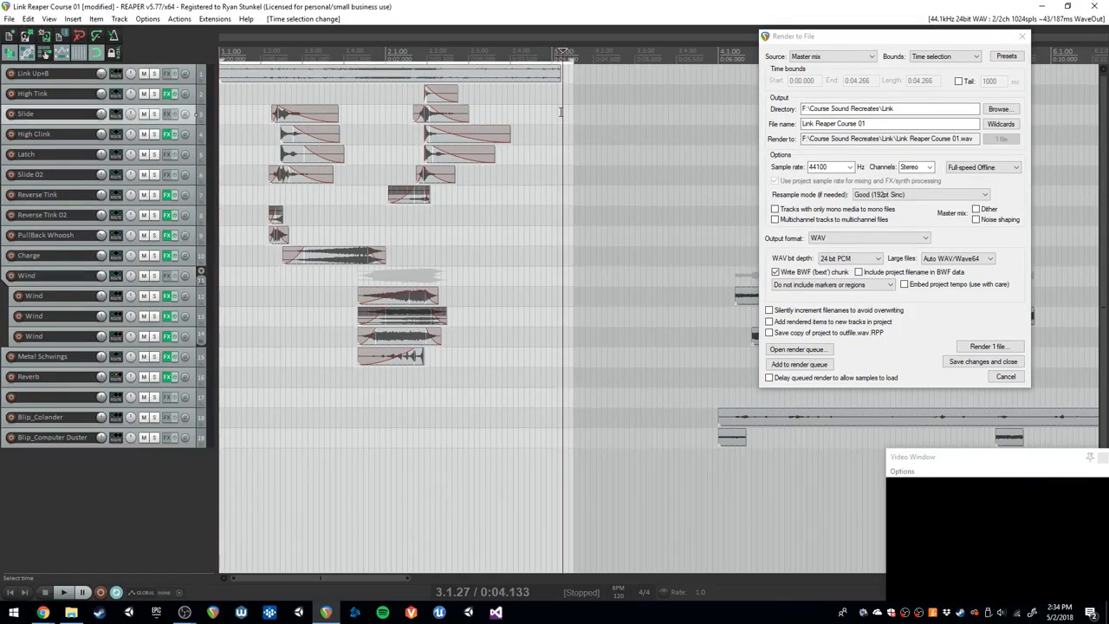
pyautogui.moveTo(561, 111); pyautogui.dragTo(223, 153)
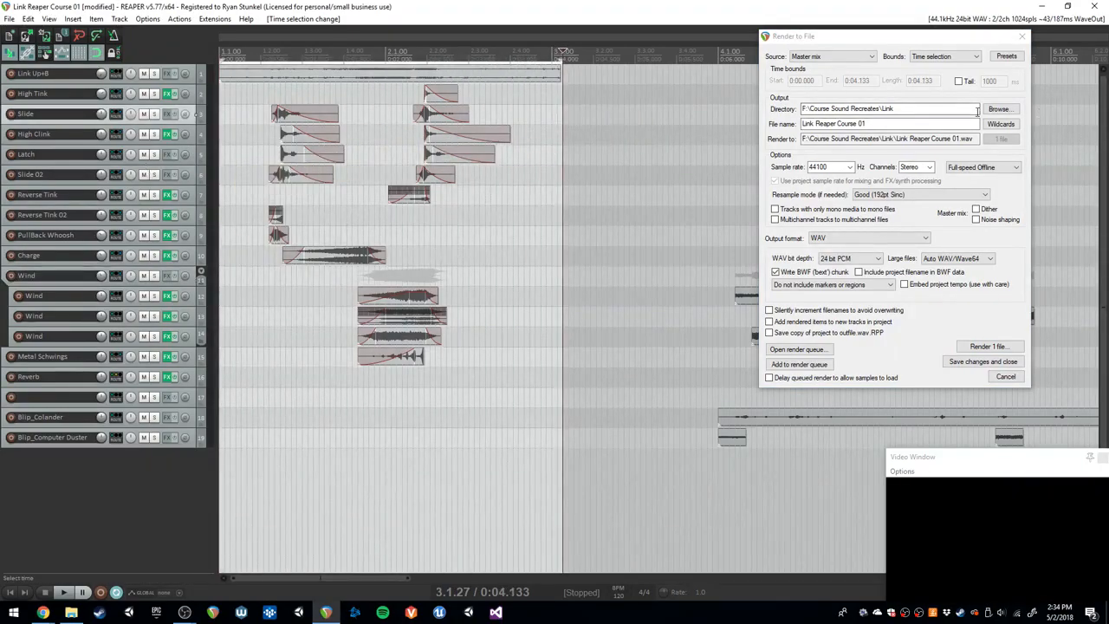
# - Render the time selection to Link Reaper Course 01.wav and show the rendered file in its folder
pyautogui.click(987, 346)
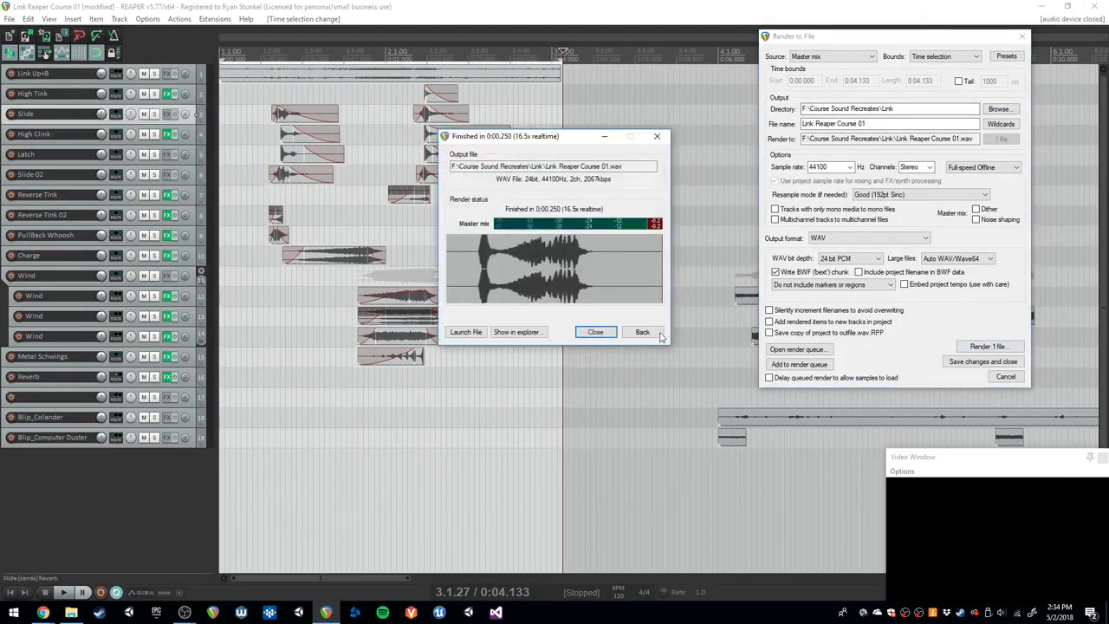
pyautogui.click(531, 334)
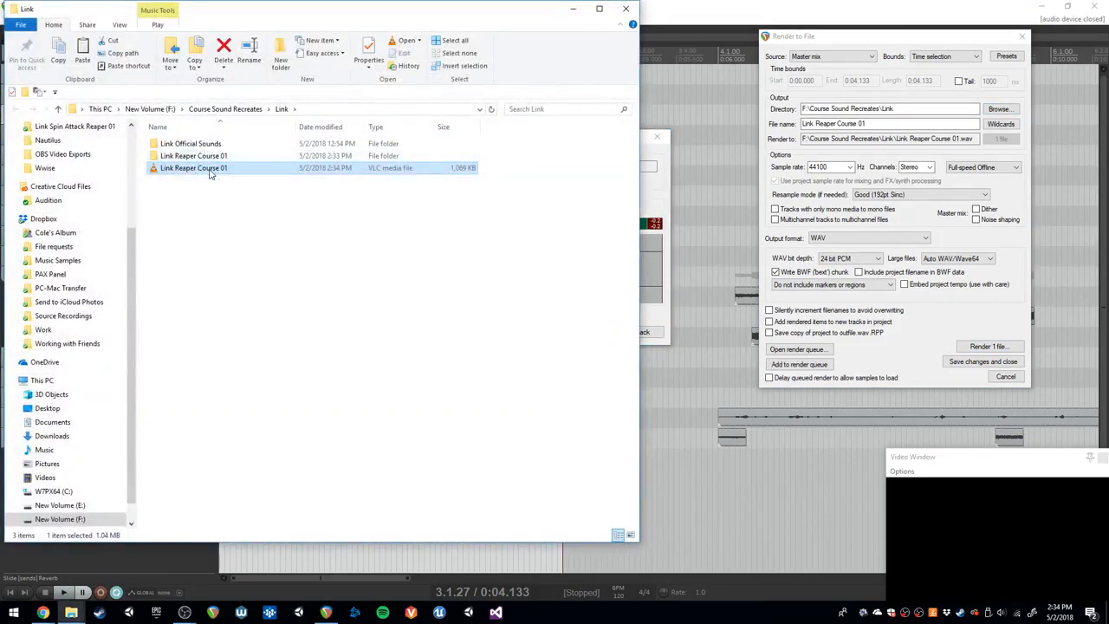
# - Play the rendered Link Reaper Course 01 file to check it, and close the player, folder and render status windows
pyautogui.doubleClick(209, 171)
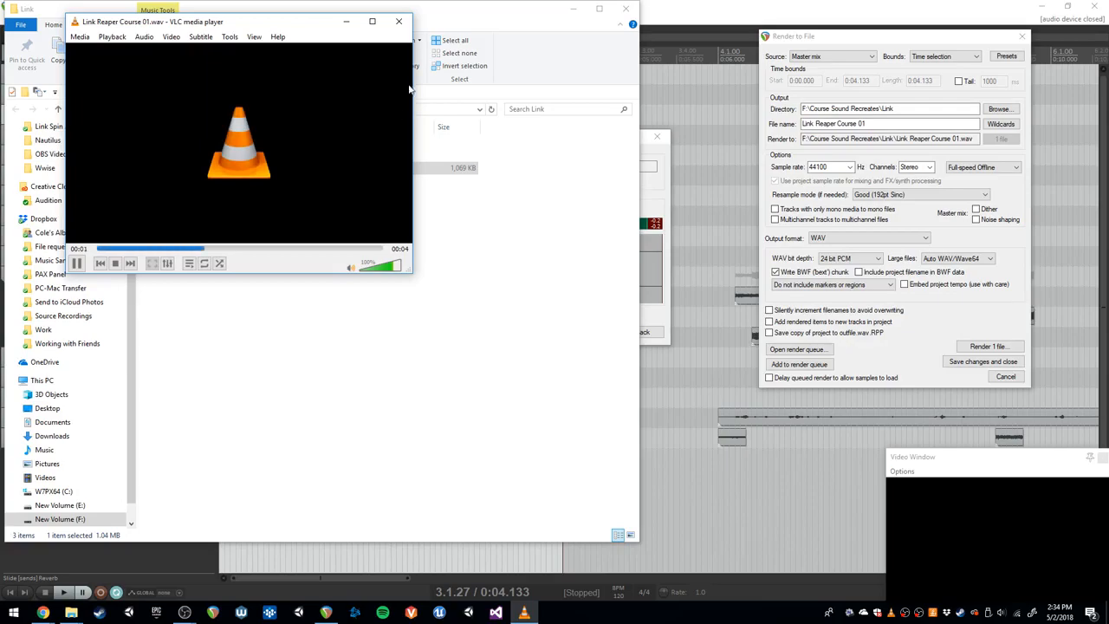
pyautogui.click(398, 24)
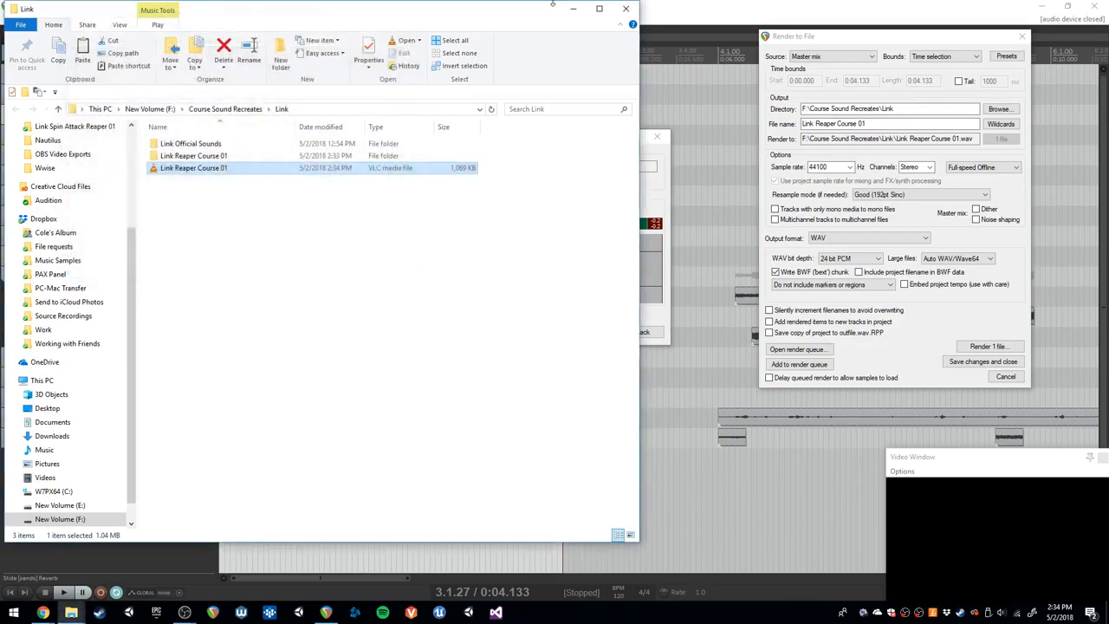
pyautogui.click(625, 9)
pyautogui.click(656, 139)
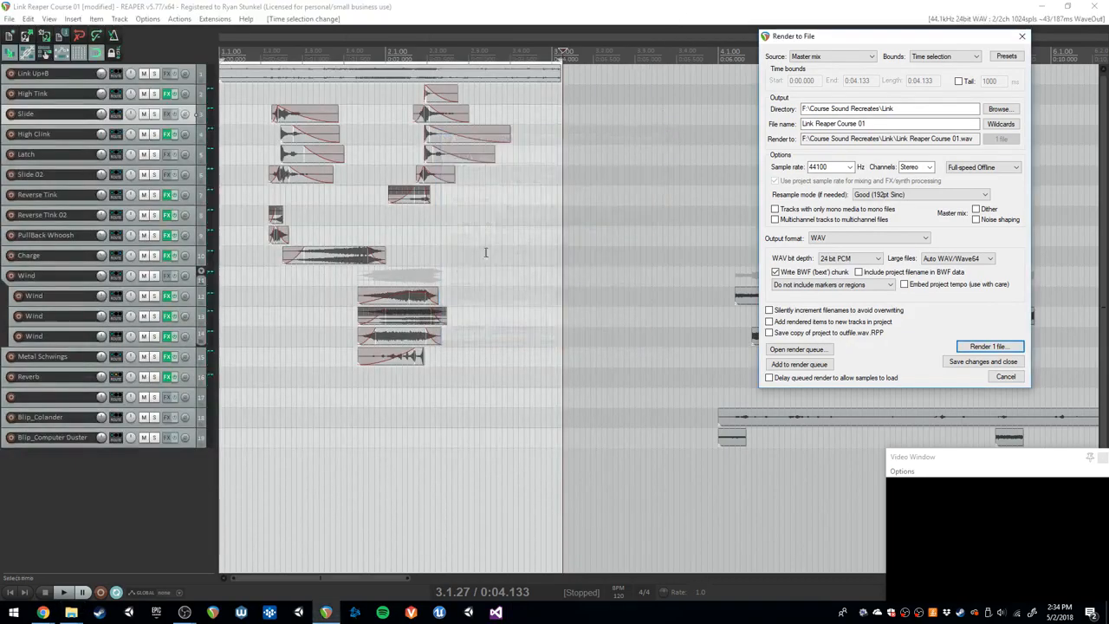
# - Inspect the video frames by placing the edit cursor among the clips and at 4.066 s near the time selection's end
pyautogui.click(433, 261)
pyautogui.scroll(1, 437, 263)
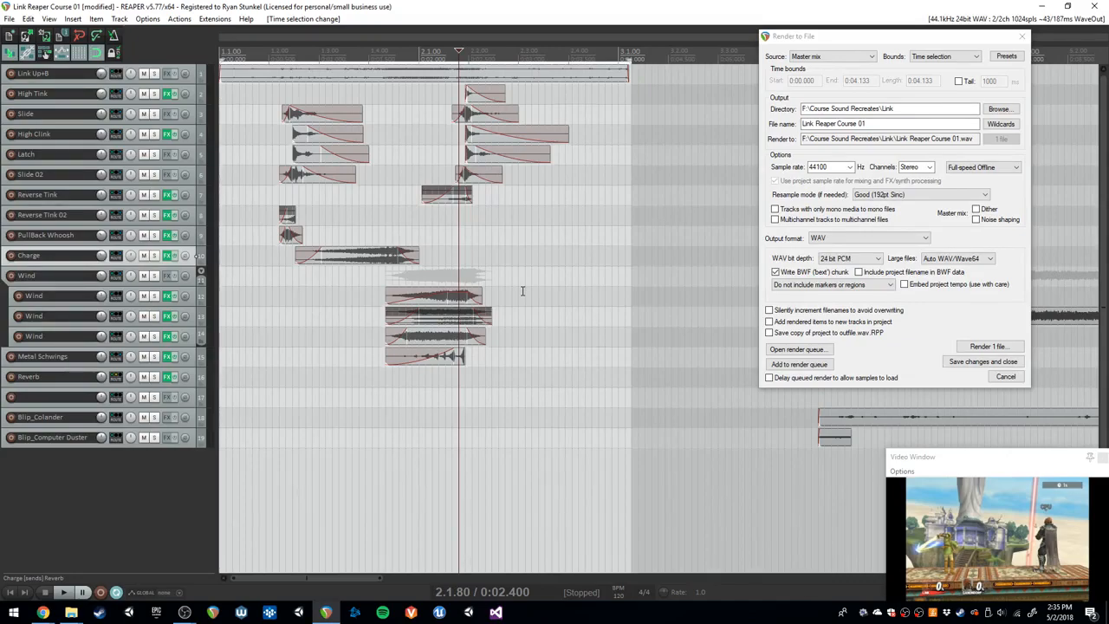
pyautogui.click(628, 185)
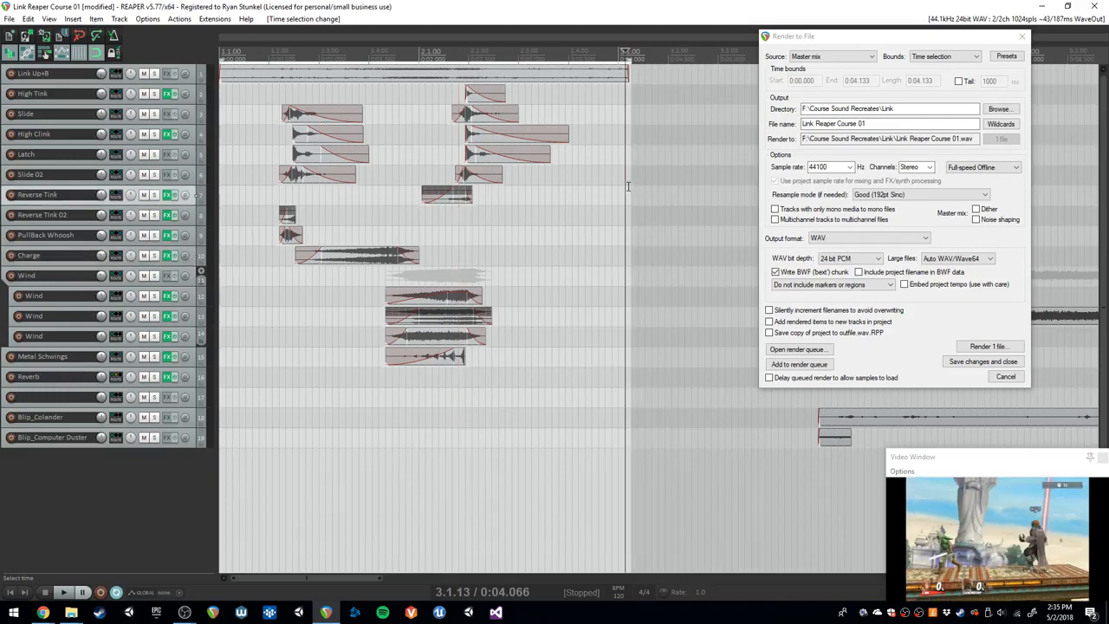